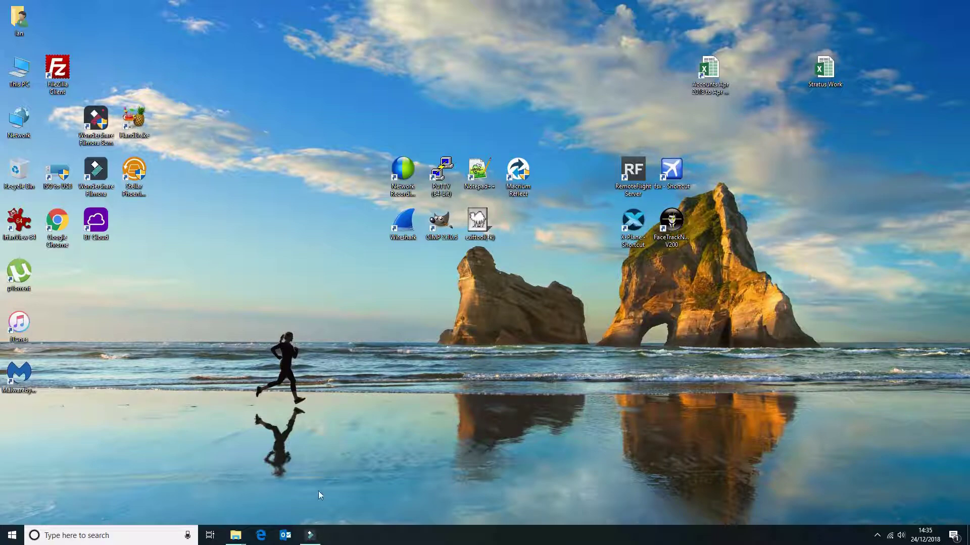
{"action": "left_click", "coordinate": [261, 535]}
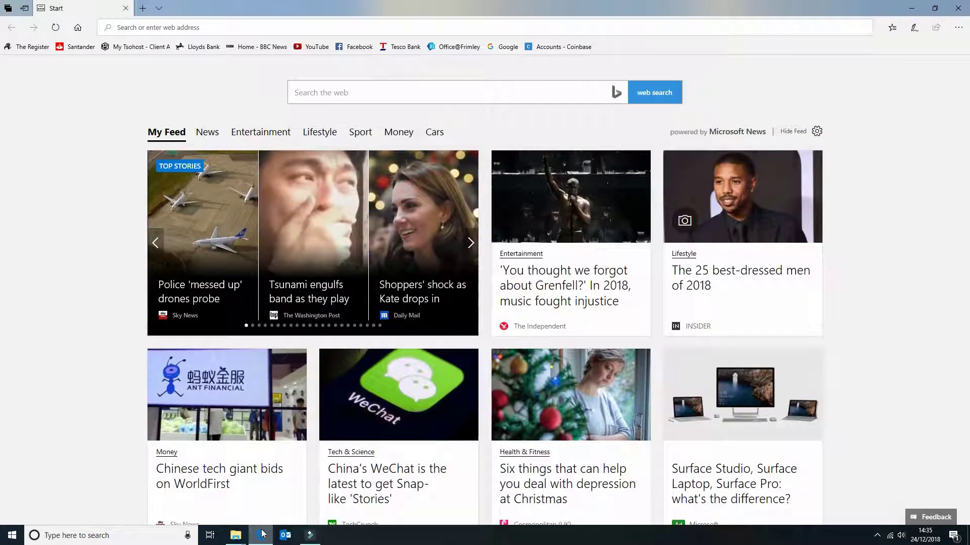
{"action": "left_click", "coordinate": [499, 48]}
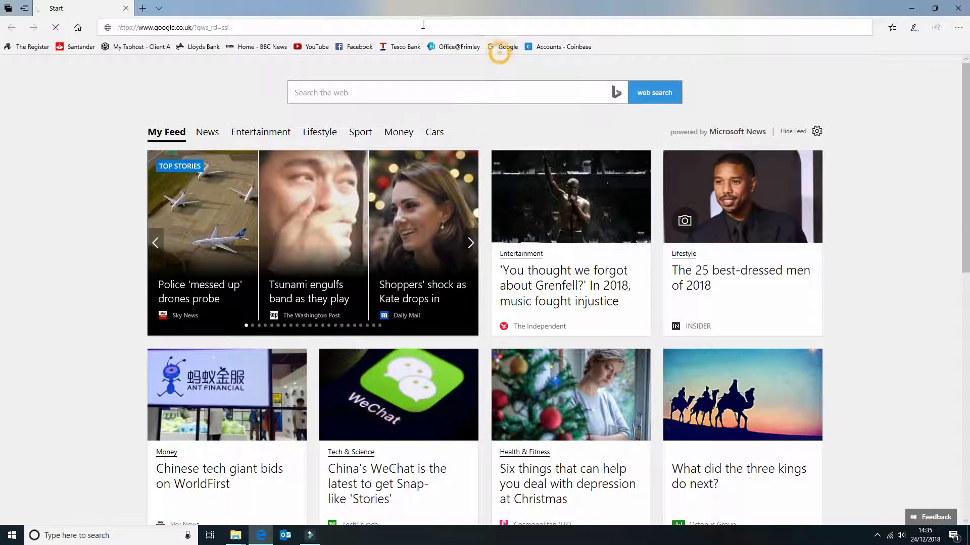
{"action": "left_click", "coordinate": [350, 29]}
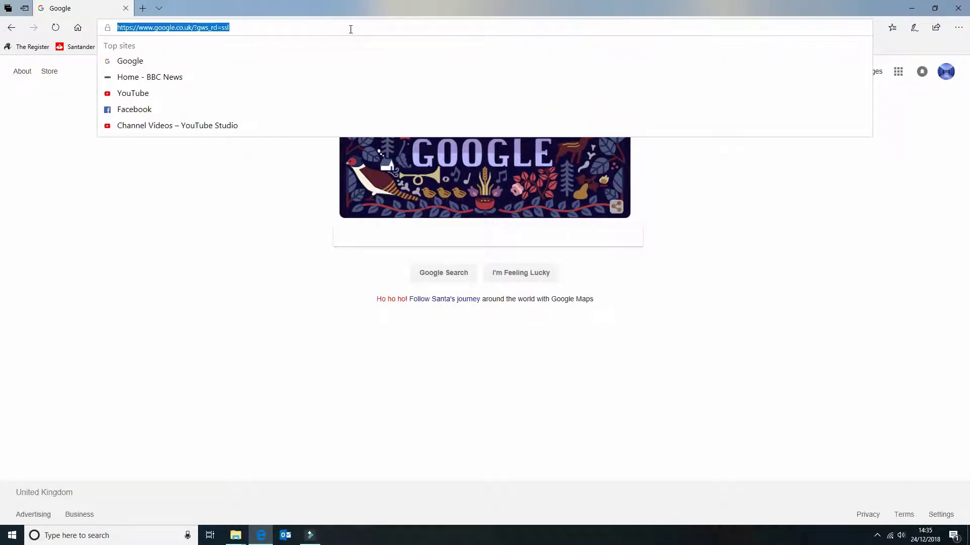
{"action": "type", "text": "www.lo"}
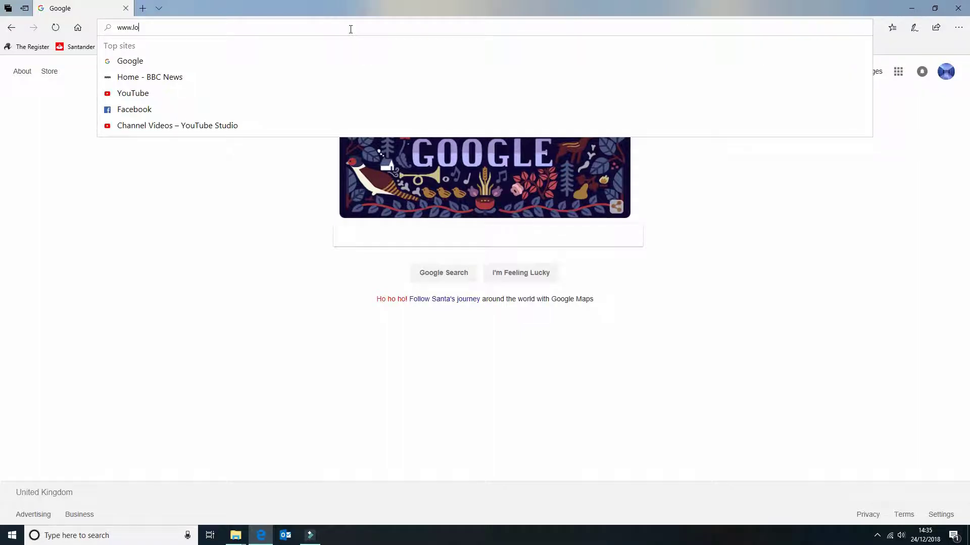
{"action": "type", "text": "giitech"}
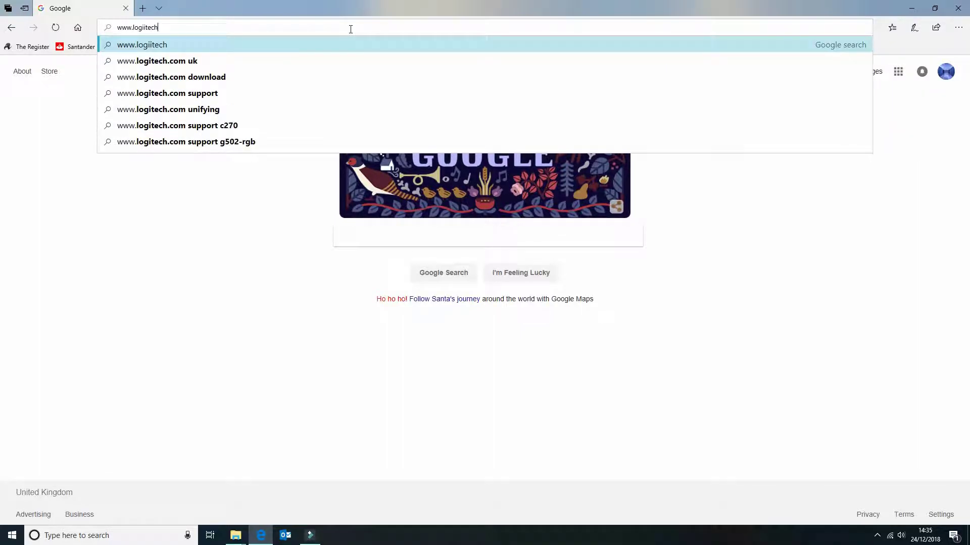
{"action": "key", "text": "BackSpace"}
{"action": "key", "text": "BackSpace"}
{"action": "key", "text": "BackSpace"}
{"action": "key", "text": "BackSpace"}
{"action": "key", "text": "BackSpace"}
{"action": "type", "text": "te"}
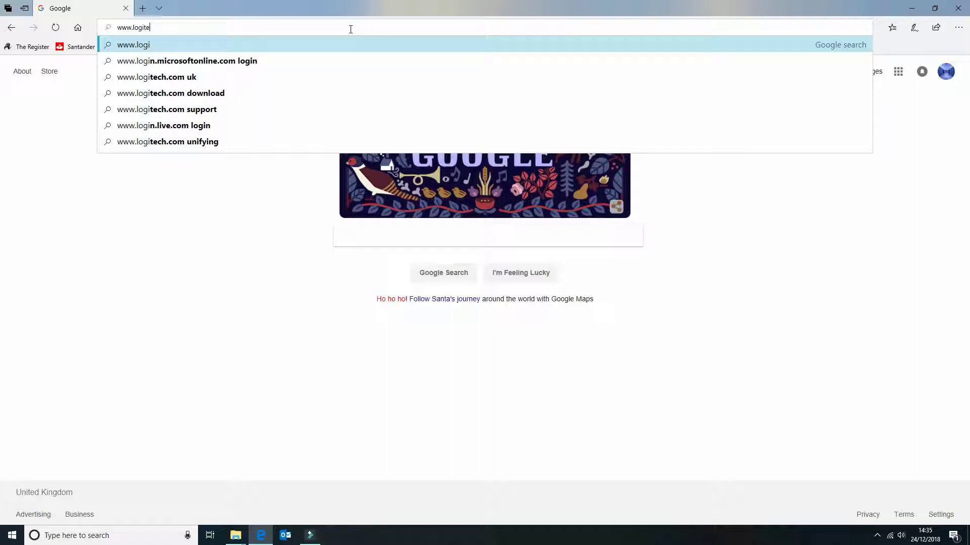
{"action": "type", "text": "ch.com"}
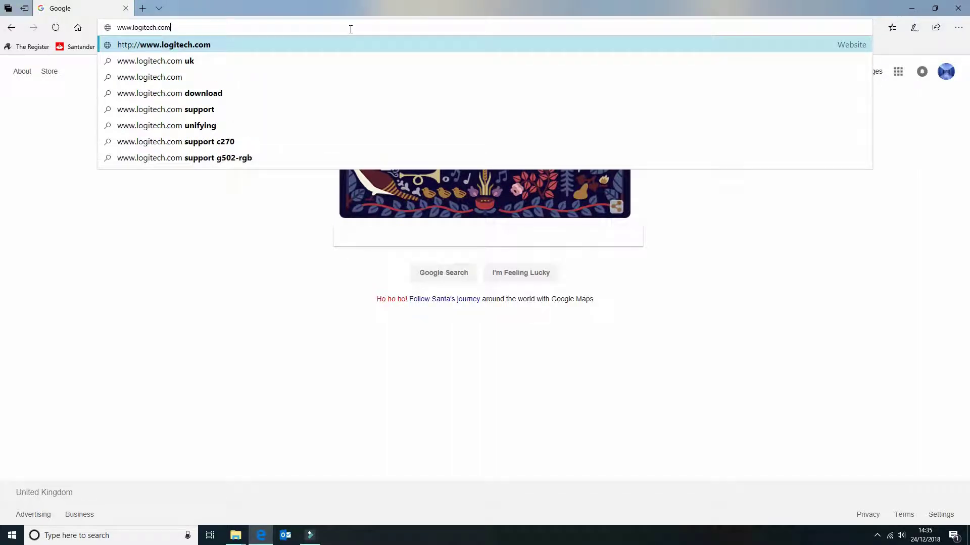
{"action": "type", "text": "/support"}
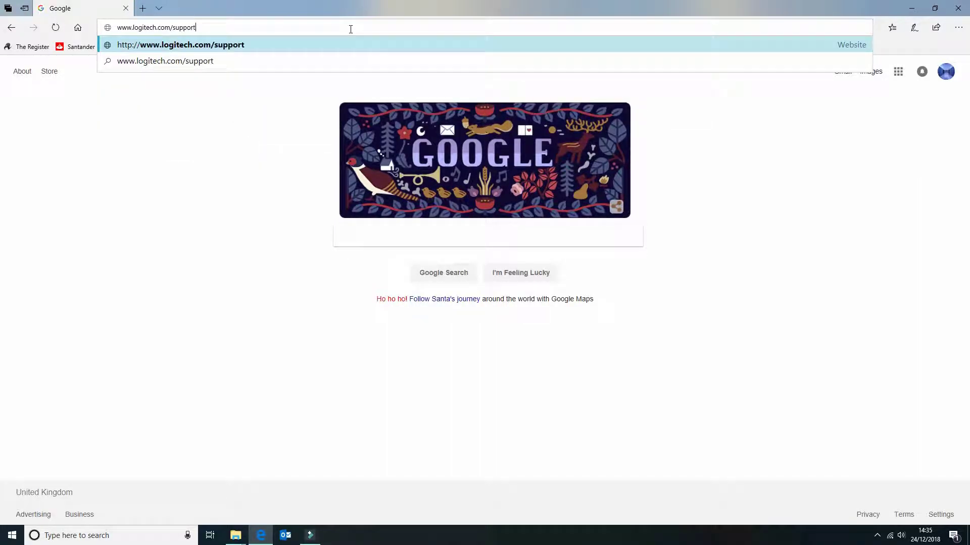
{"action": "type", "text": "/brio"}
{"action": "key", "text": "Return"}
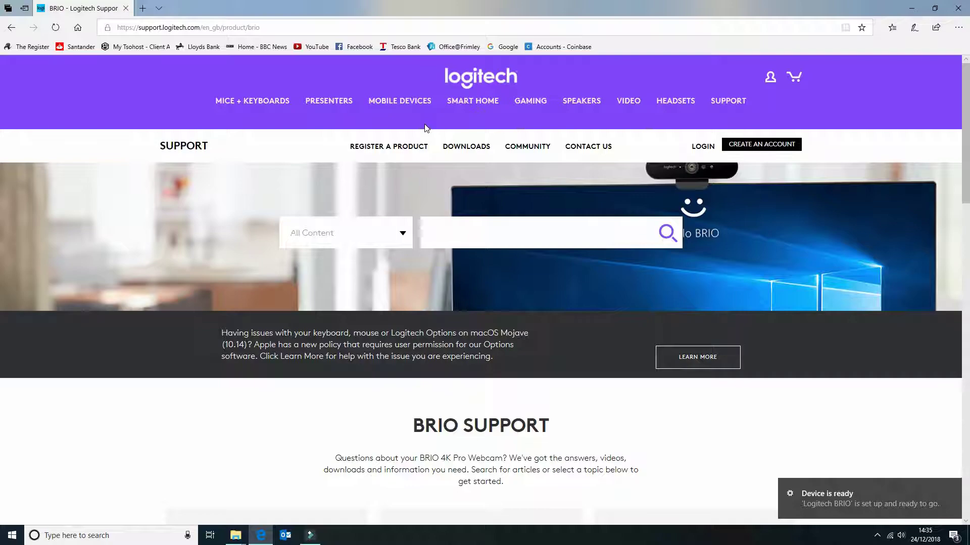
Open the Downloads section of the BRIO support page.
{"action": "scroll", "coordinate": [467, 310], "scroll_direction": "down", "scroll_amount": 5}
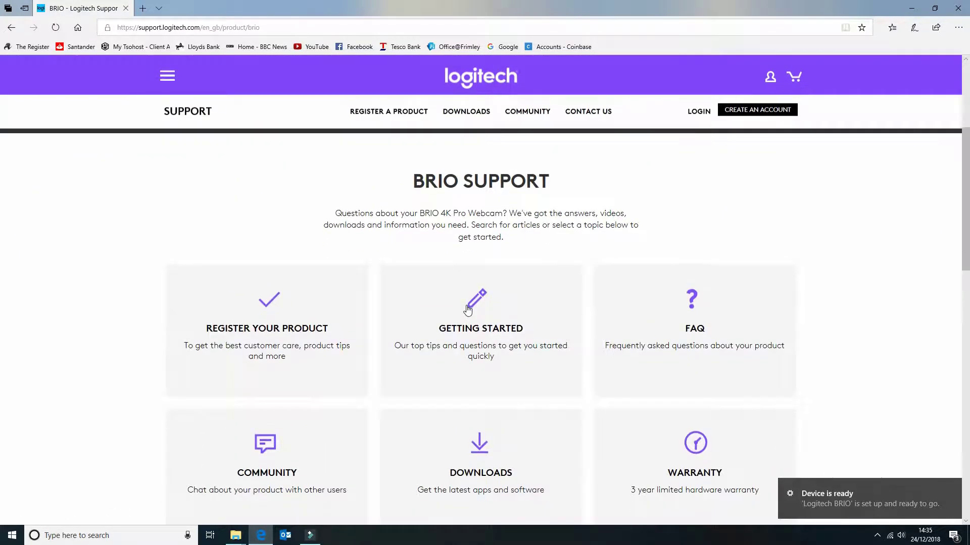
{"action": "scroll", "coordinate": [468, 310], "scroll_direction": "down", "scroll_amount": 4}
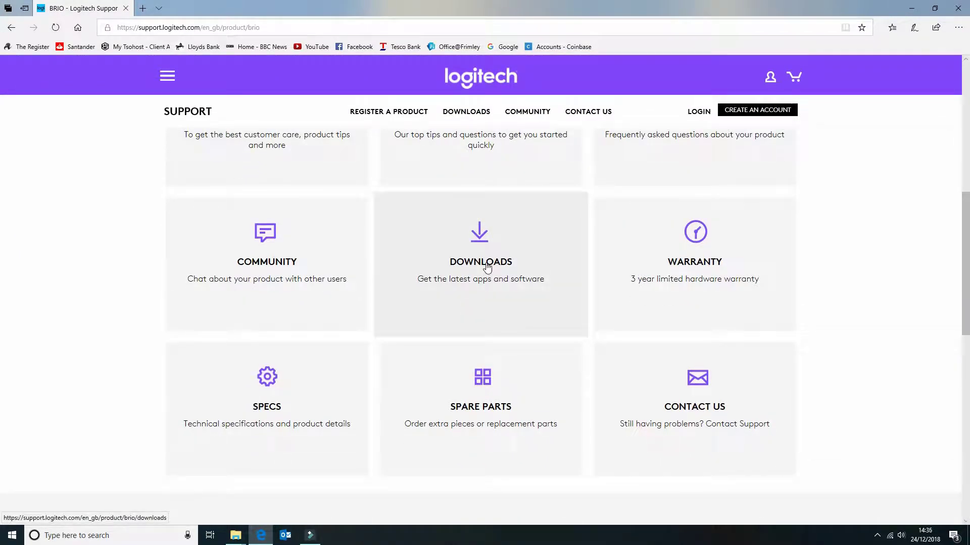
{"action": "left_click", "coordinate": [486, 266]}
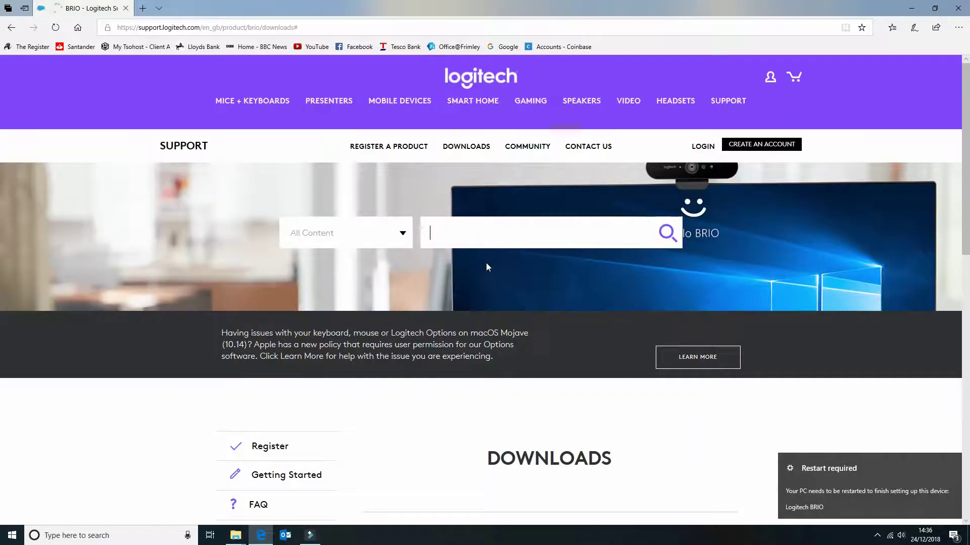
Look through the available BRIO downloads, and download and run the Brio Firmware Upgrade, version 2.0.17.
{"action": "scroll", "coordinate": [486, 266], "scroll_direction": "down", "scroll_amount": 9}
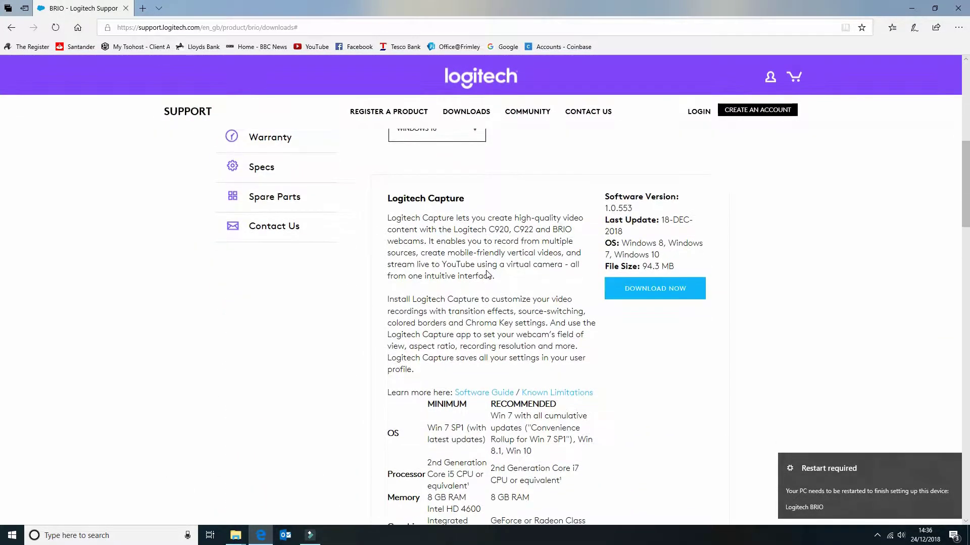
{"action": "scroll", "coordinate": [489, 355], "scroll_direction": "down", "scroll_amount": 6}
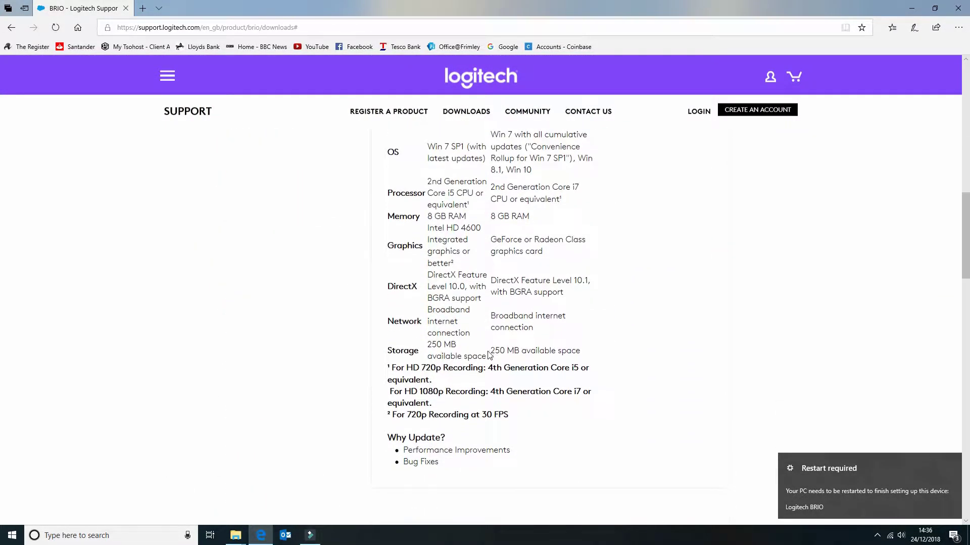
{"action": "scroll", "coordinate": [488, 355], "scroll_direction": "down", "scroll_amount": 6}
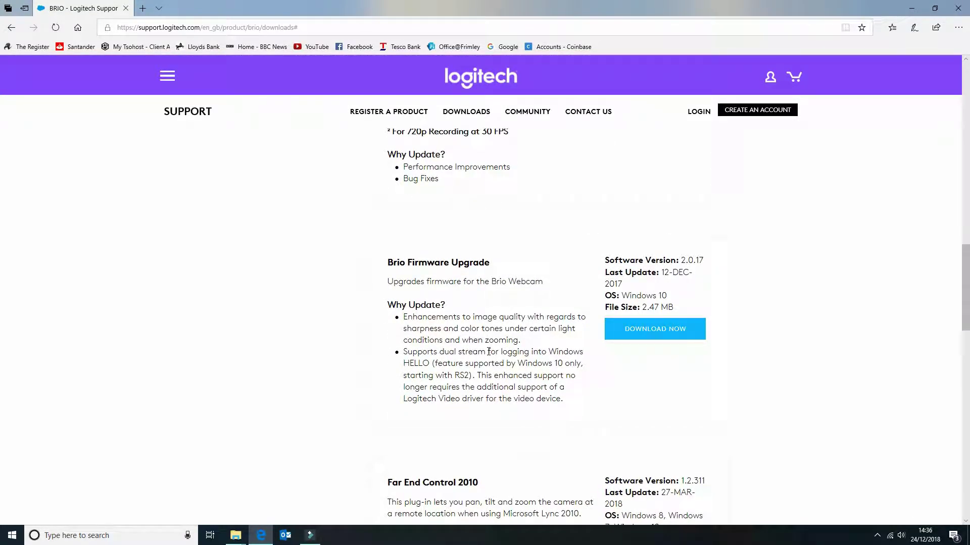
{"action": "scroll", "coordinate": [489, 352], "scroll_direction": "down", "scroll_amount": 4}
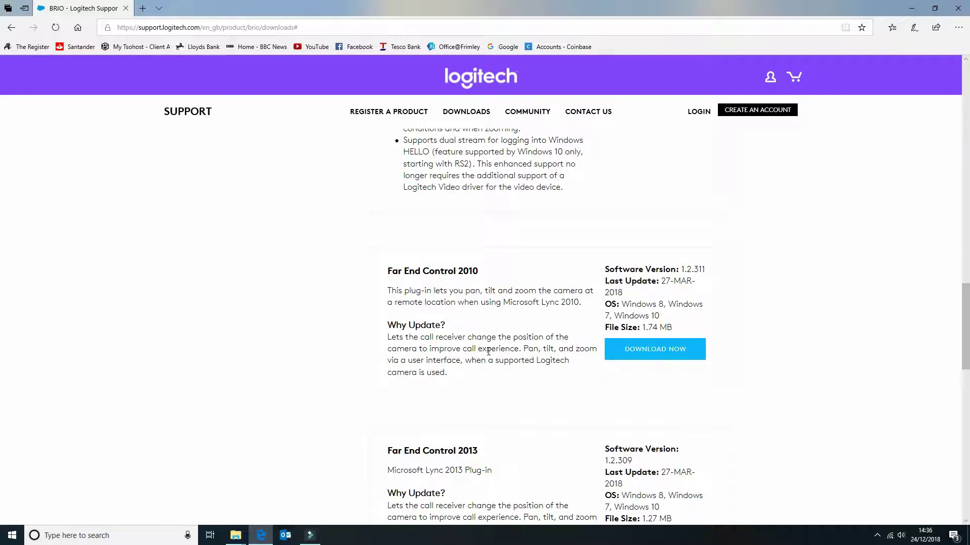
{"action": "scroll", "coordinate": [489, 352], "scroll_direction": "down", "scroll_amount": 1}
{"action": "scroll", "coordinate": [489, 355], "scroll_direction": "up", "scroll_amount": 7}
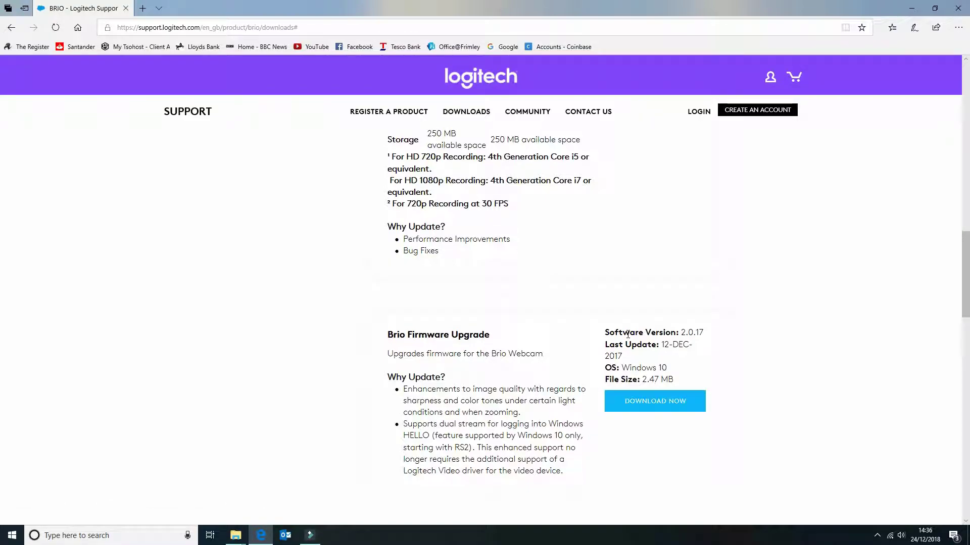
{"action": "left_click", "coordinate": [650, 404]}
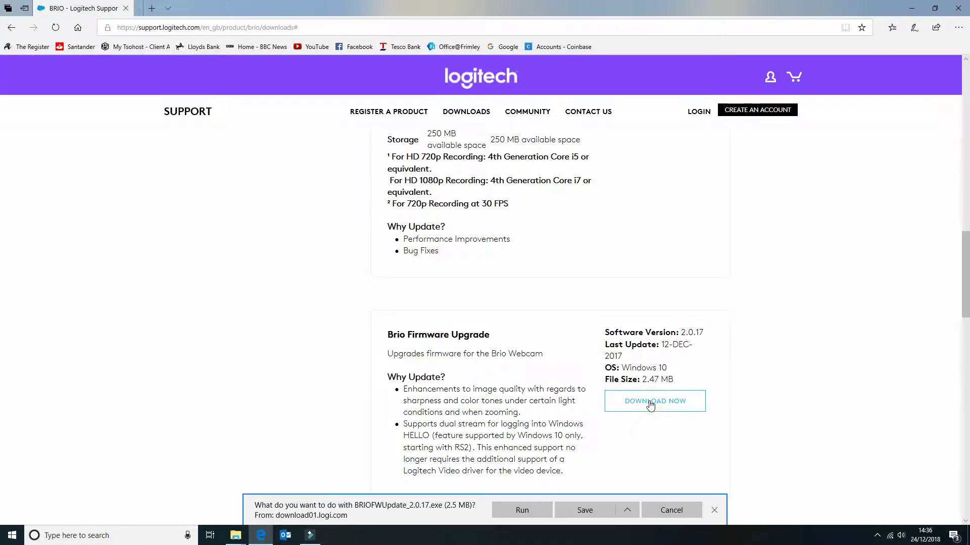
{"action": "left_click", "coordinate": [525, 512]}
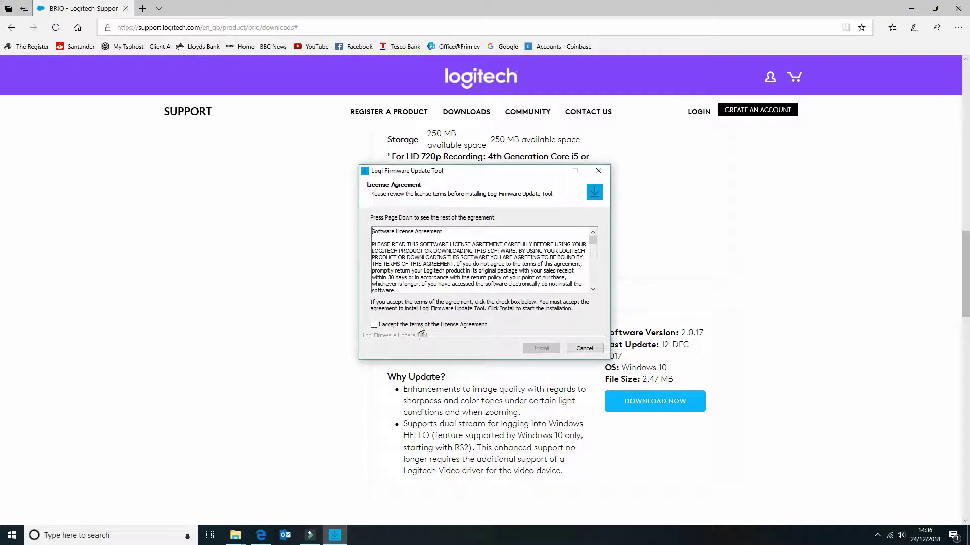
Accept the license agreement, install the Logi Firmware Update Tool and launch it on finishing setup.
{"action": "left_click", "coordinate": [420, 325]}
{"action": "left_click", "coordinate": [532, 345]}
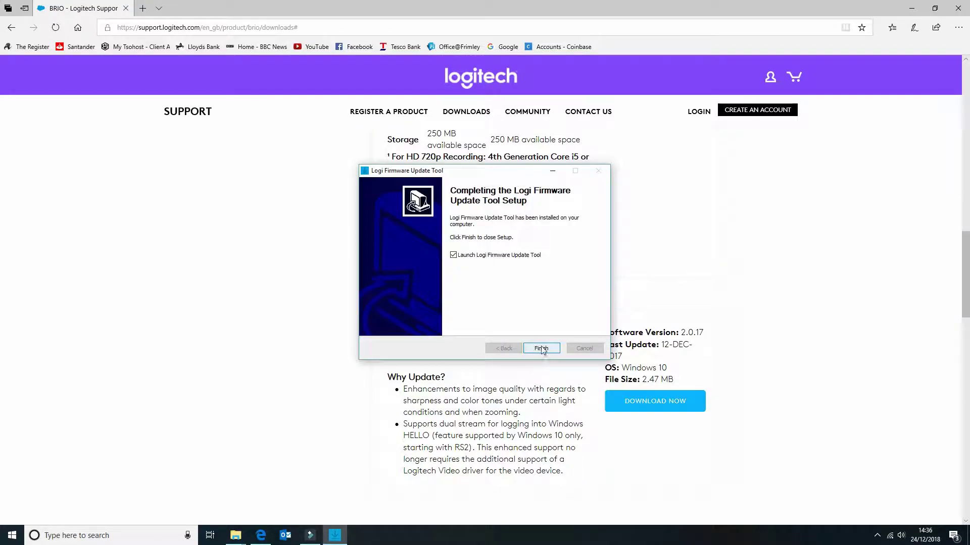
{"action": "left_click", "coordinate": [541, 348]}
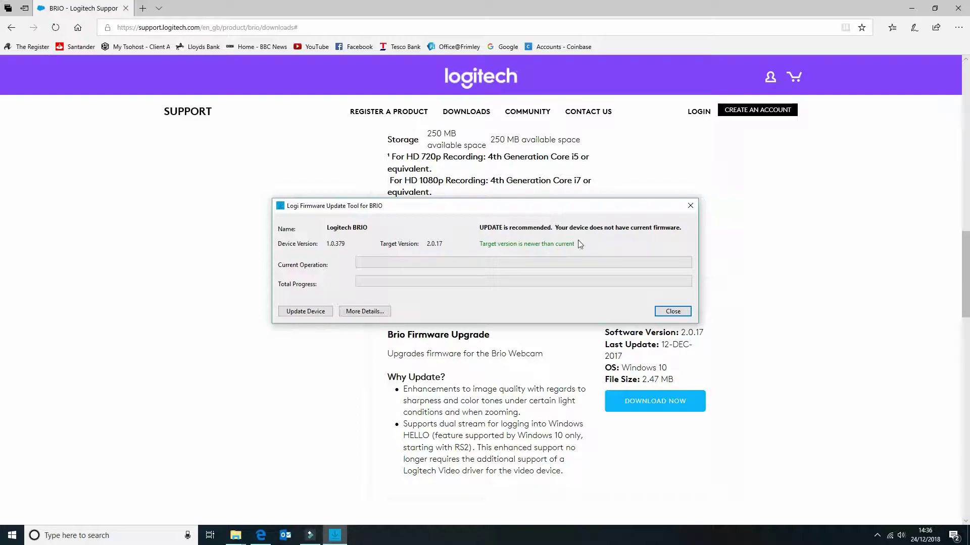
Update the Logitech BRIO firmware to version 2.0.17, minimizing the video editor if it covers the prompt, and close the update tool.
{"action": "left_click", "coordinate": [305, 311]}
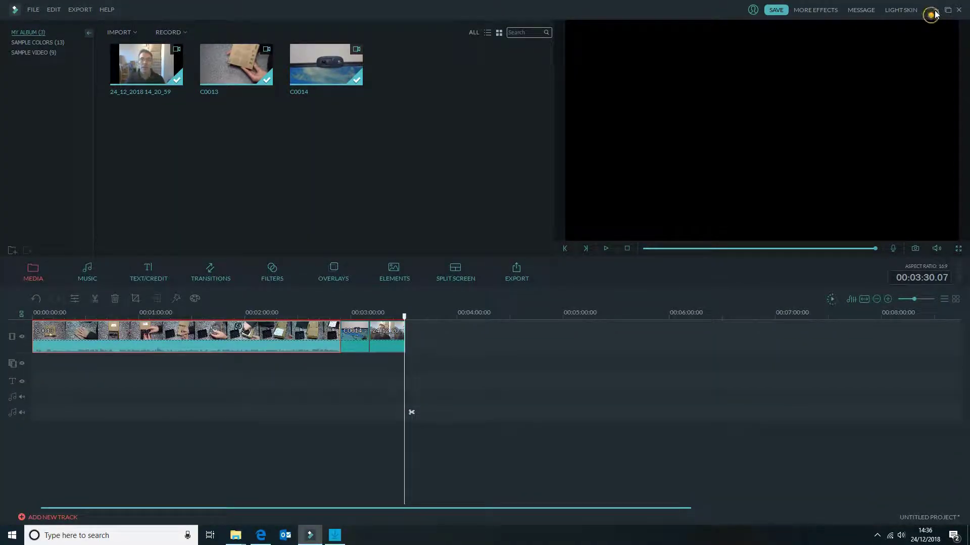
{"action": "left_click", "coordinate": [933, 9]}
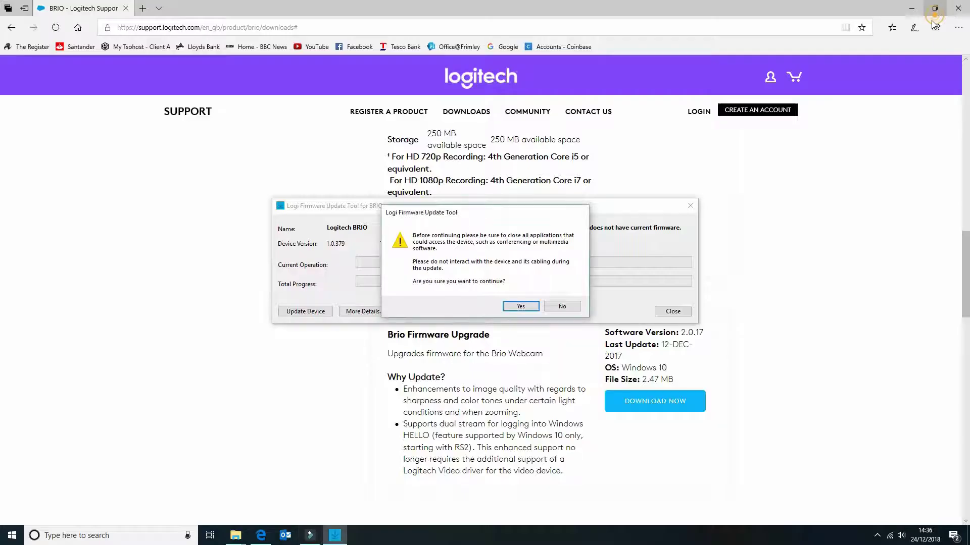
{"action": "left_click", "coordinate": [518, 306]}
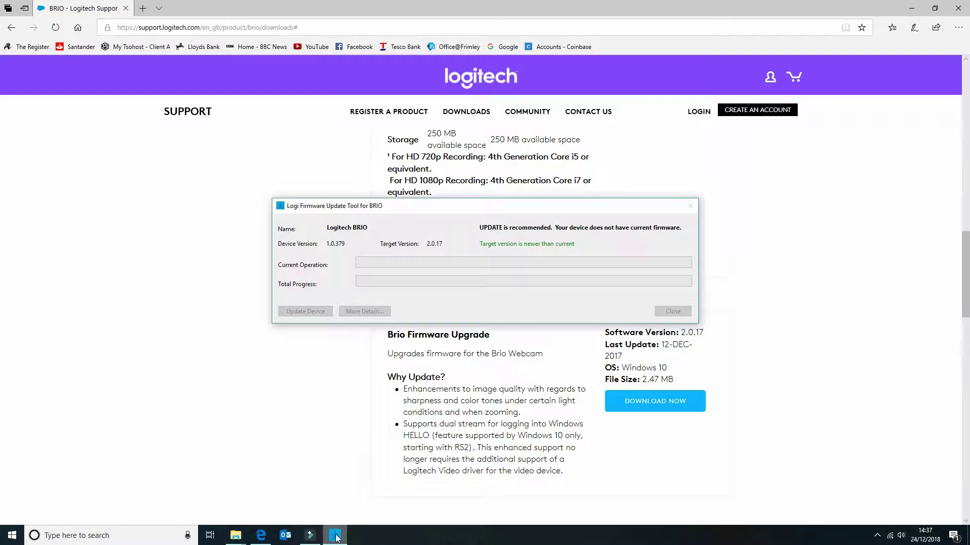
{"action": "mouse_move", "coordinate": [337, 538]}
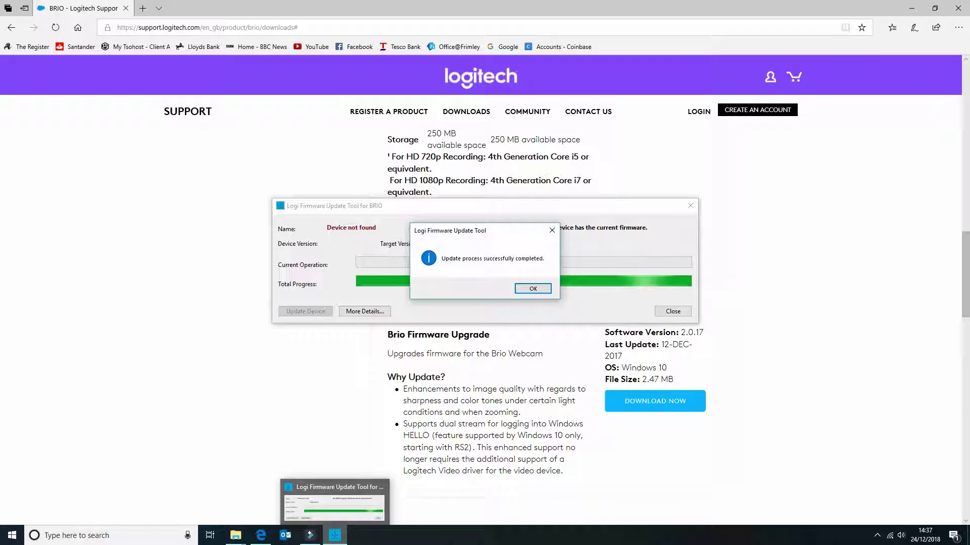
{"action": "left_click", "coordinate": [528, 288]}
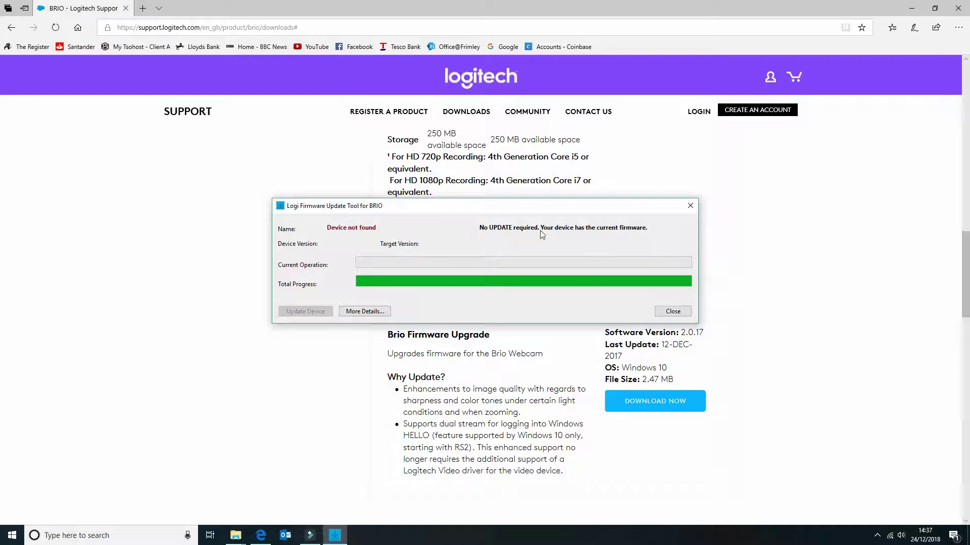
{"action": "left_click", "coordinate": [673, 313]}
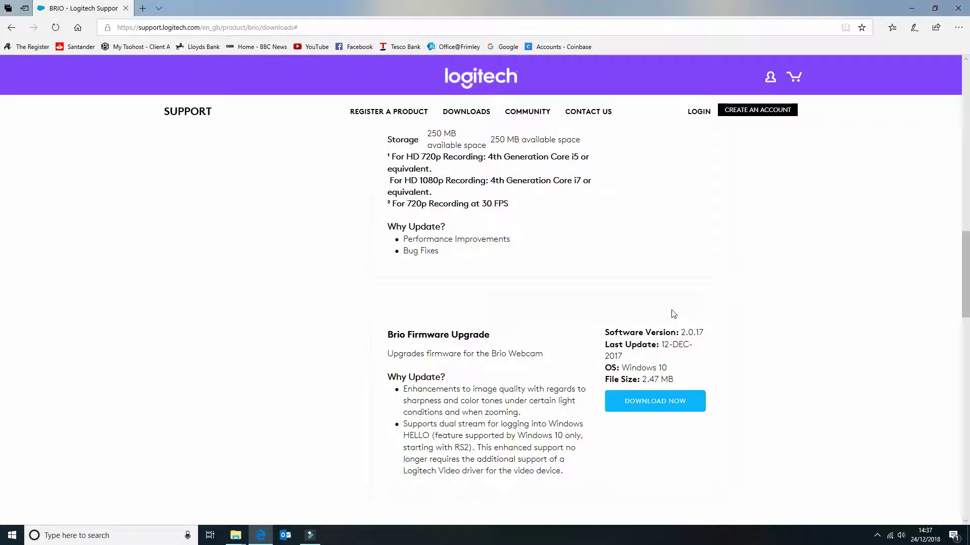
Download and run the Logitech Capture installer, version 1.0.553, from the BRIO downloads page.
{"action": "scroll", "coordinate": [632, 283], "scroll_direction": "up", "scroll_amount": 10}
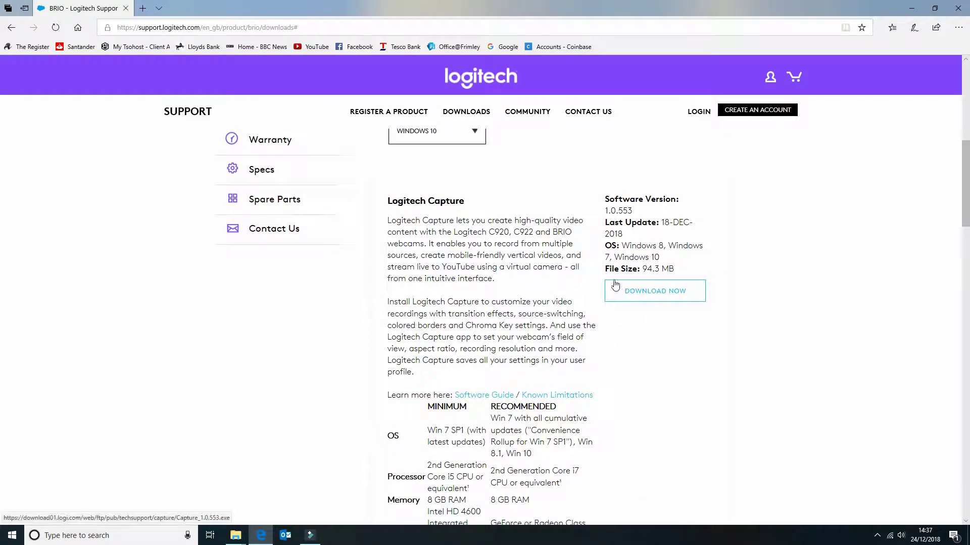
{"action": "left_click", "coordinate": [667, 291]}
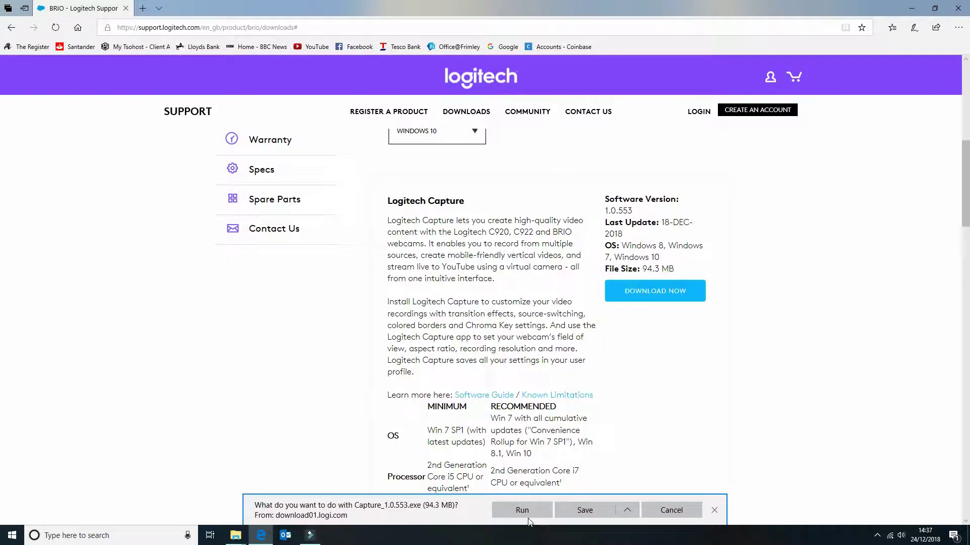
{"action": "left_click", "coordinate": [522, 511]}
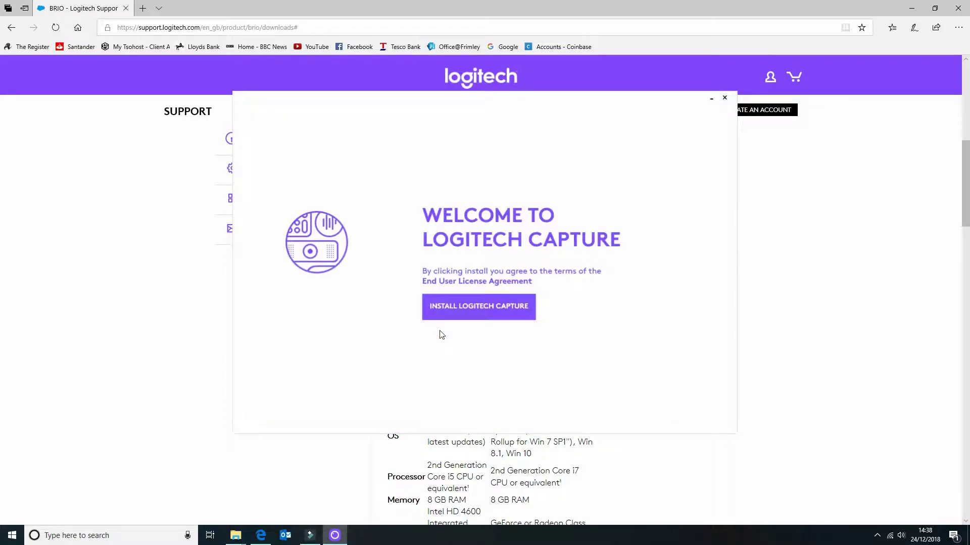
Start the Logitech Capture installation without sharing analytics data, and uninstall the existing Logitech Webcam Software.
{"action": "left_click", "coordinate": [471, 306]}
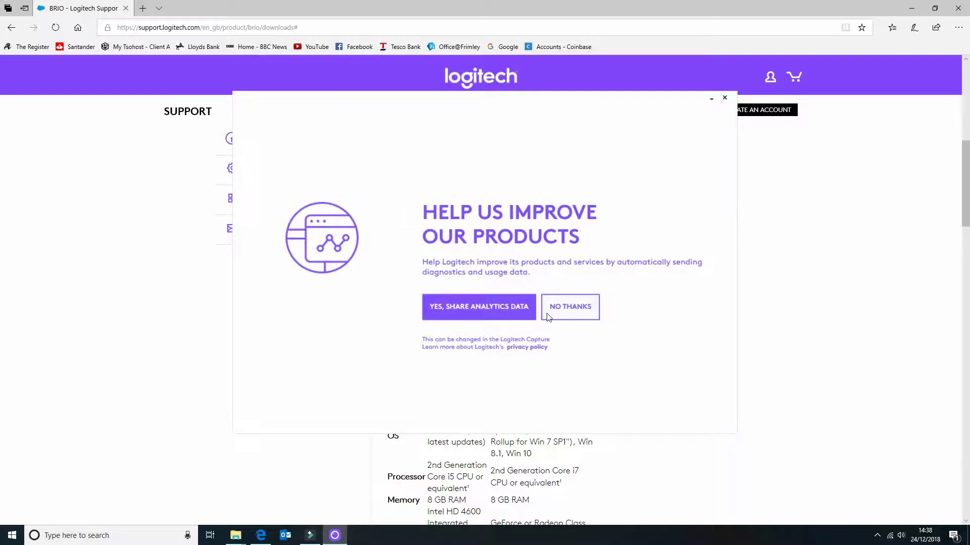
{"action": "left_click", "coordinate": [576, 309]}
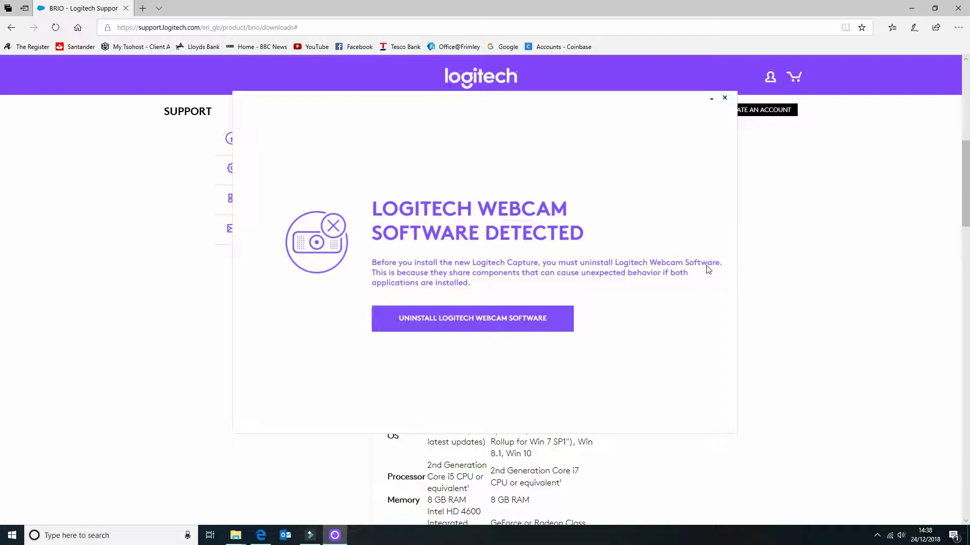
{"action": "left_click", "coordinate": [495, 322]}
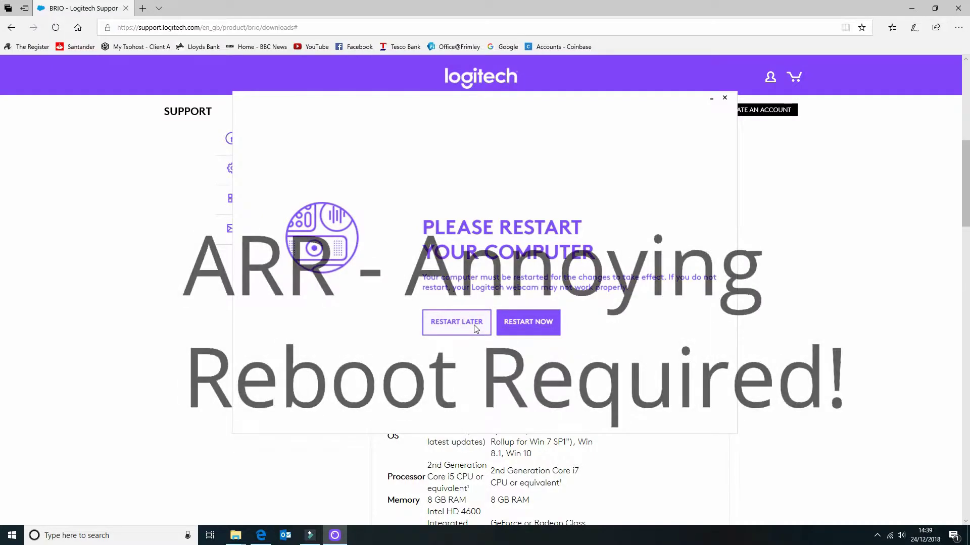
Minimize the browser window showing the BRIO downloads page.
{"action": "mouse_move", "coordinate": [319, 541]}
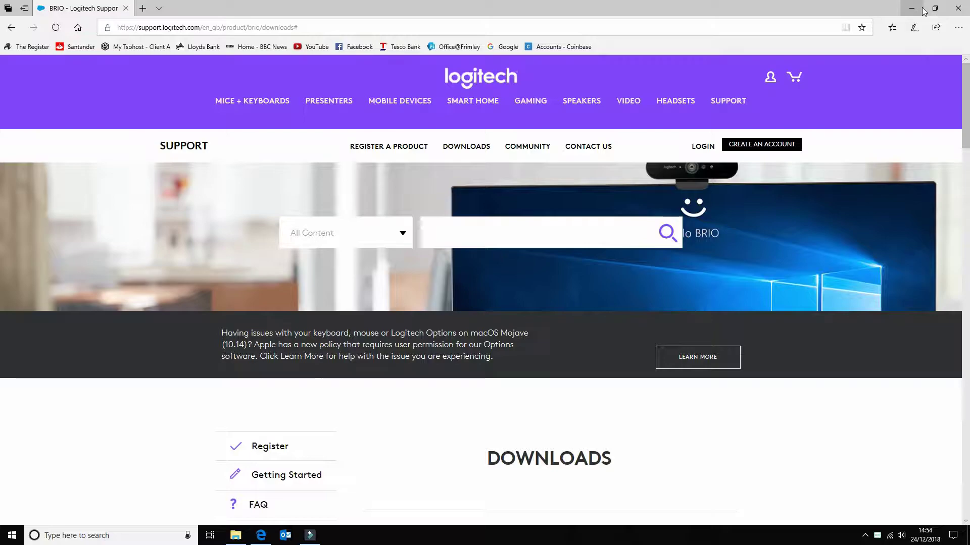
{"action": "left_click", "coordinate": [918, 8]}
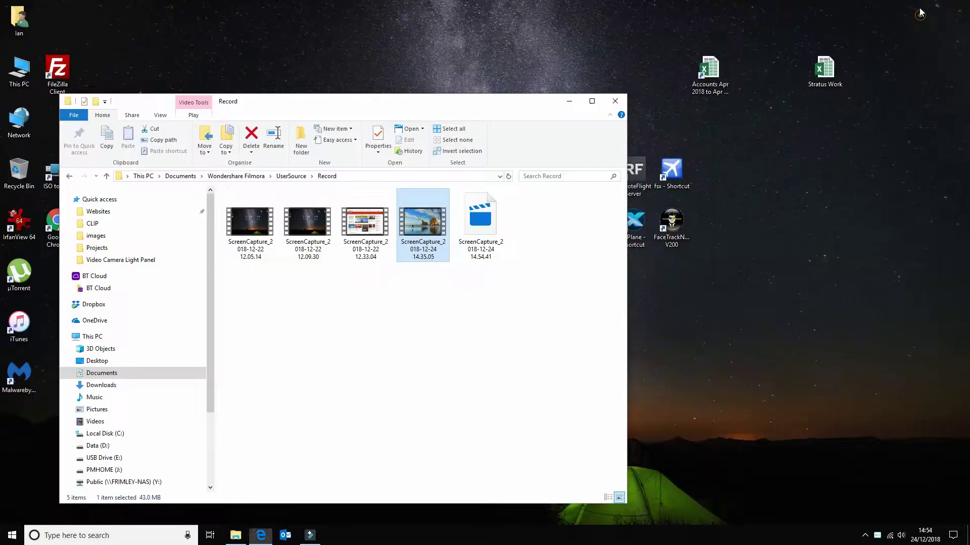
Close the Record folder window and launch Logitech Capture from the installed Logitech programs.
{"action": "left_click", "coordinate": [615, 101]}
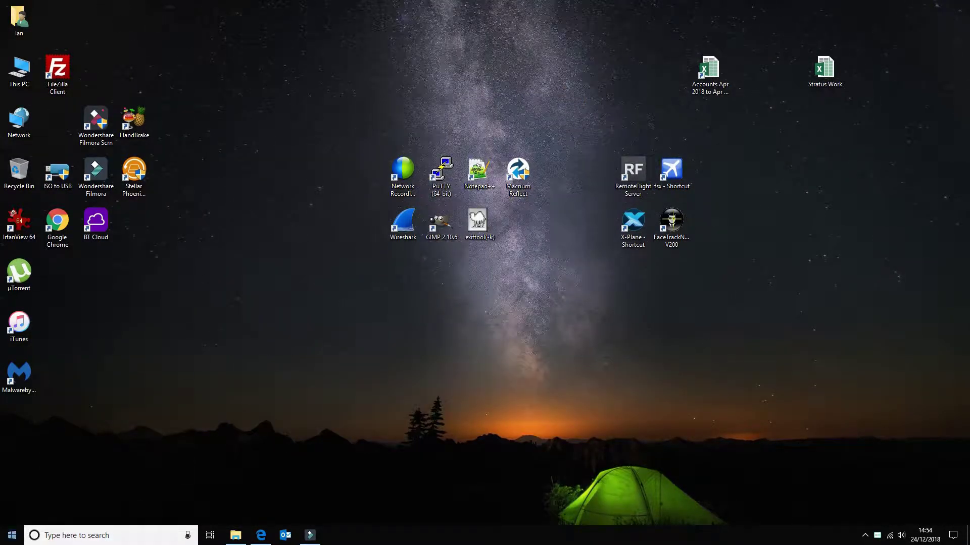
{"action": "left_click", "coordinate": [12, 535]}
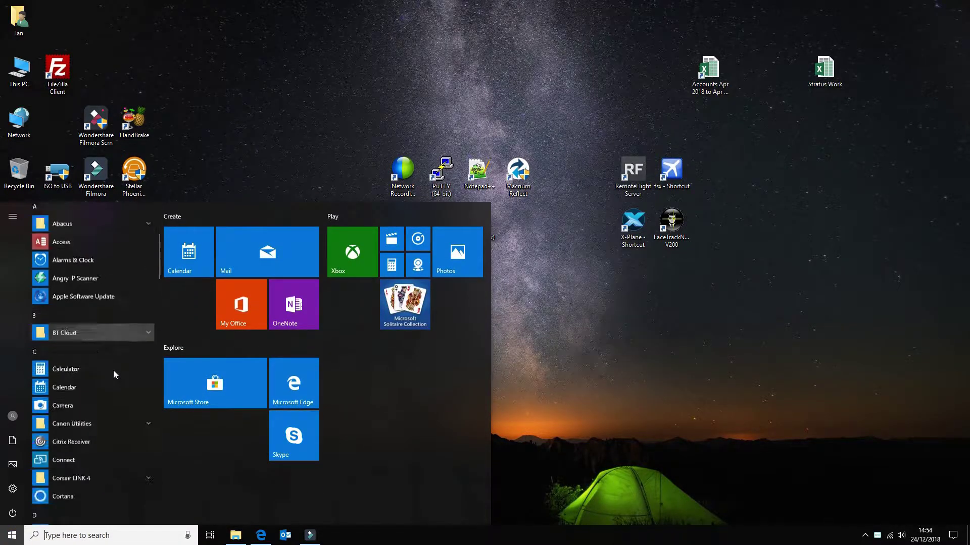
{"action": "scroll", "coordinate": [113, 371], "scroll_direction": "down", "scroll_amount": 5}
{"action": "scroll", "coordinate": [108, 383], "scroll_direction": "down", "scroll_amount": 1}
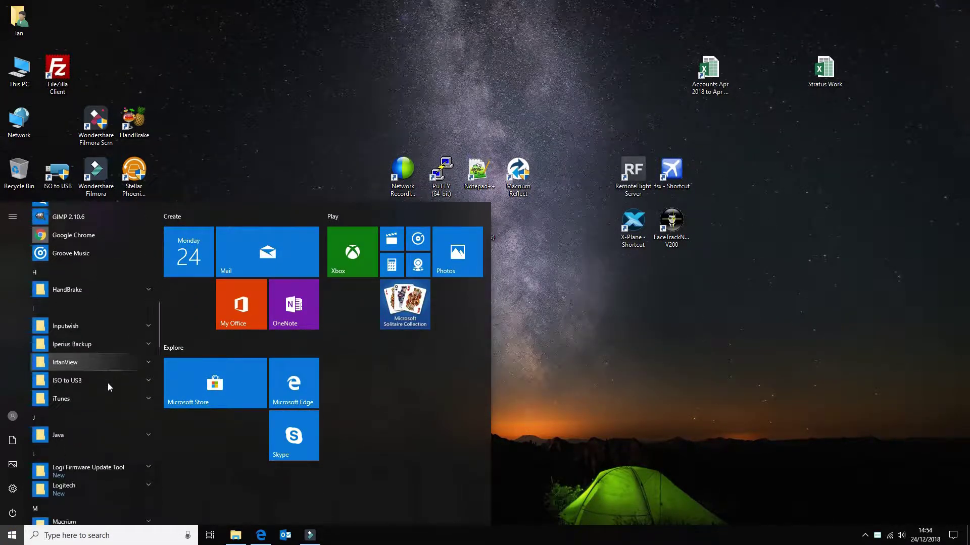
{"action": "scroll", "coordinate": [107, 383], "scroll_direction": "down", "scroll_amount": 3}
{"action": "left_click", "coordinate": [104, 402]}
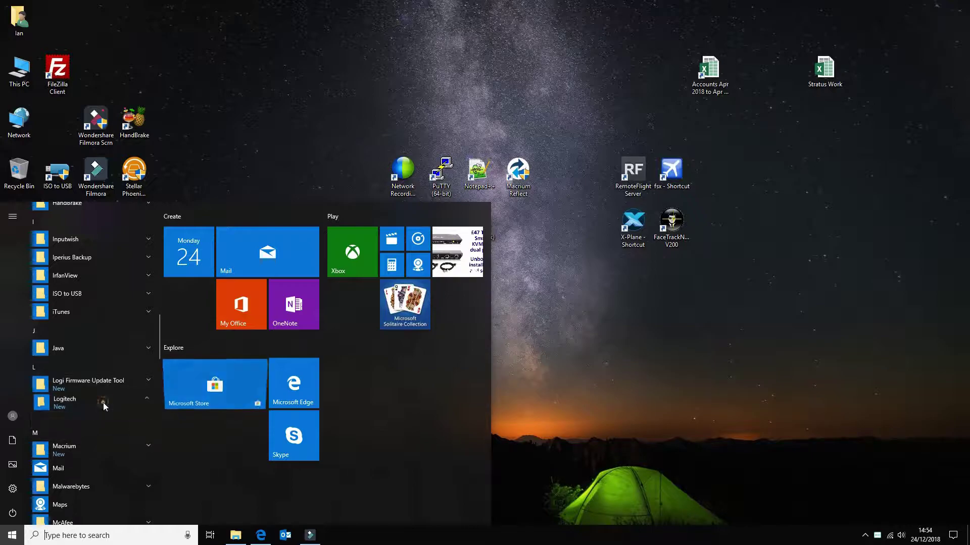
{"action": "left_click", "coordinate": [102, 425]}
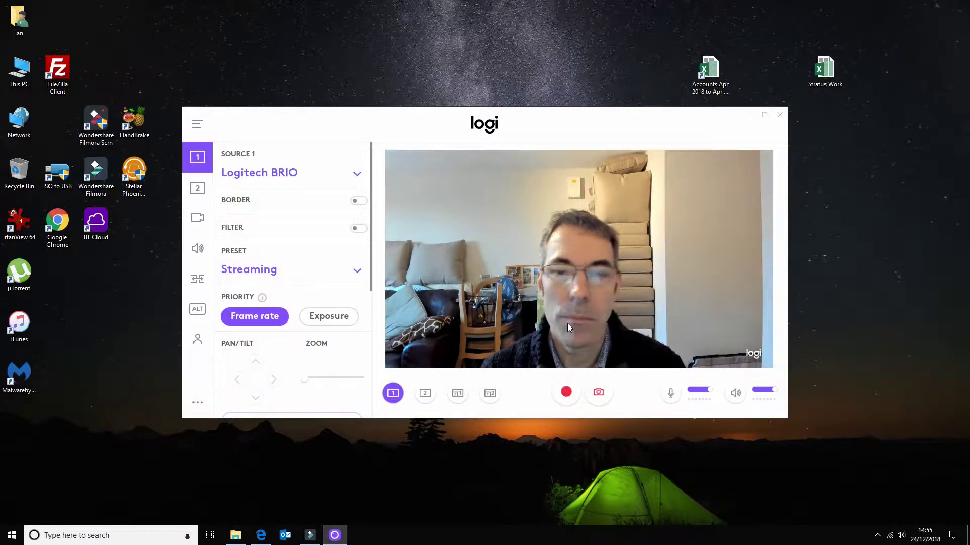
Review the Source 1 camera settings from frame-rate priority down to chroma key, and view the Source 2 settings.
{"action": "left_click", "coordinate": [265, 318]}
{"action": "scroll", "coordinate": [347, 298], "scroll_direction": "down", "scroll_amount": 3}
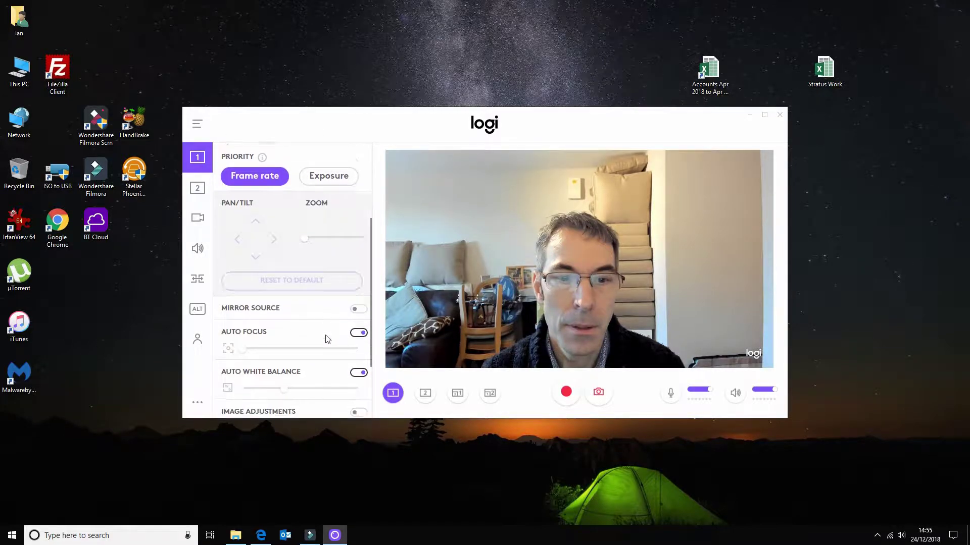
{"action": "scroll", "coordinate": [326, 339], "scroll_direction": "down", "scroll_amount": 1}
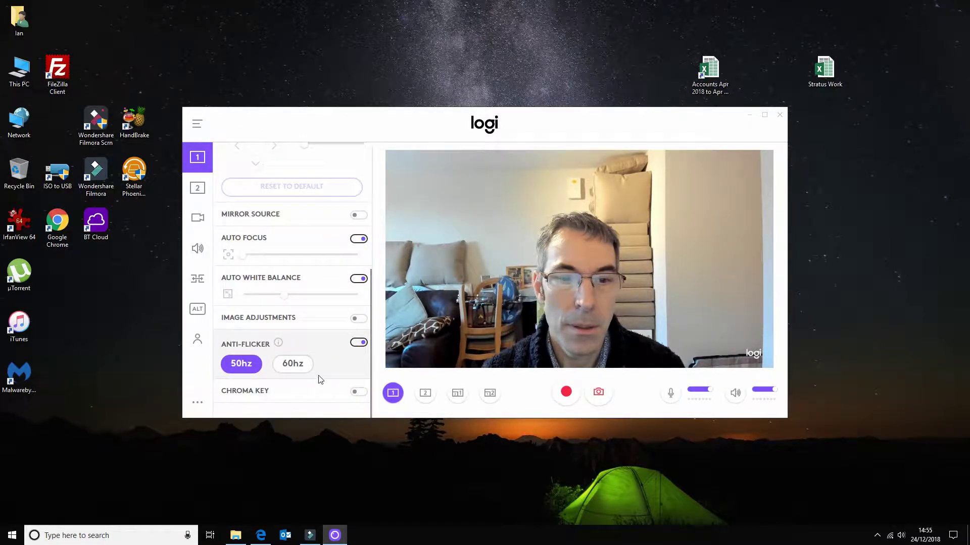
{"action": "scroll", "coordinate": [304, 377], "scroll_direction": "up", "scroll_amount": 2}
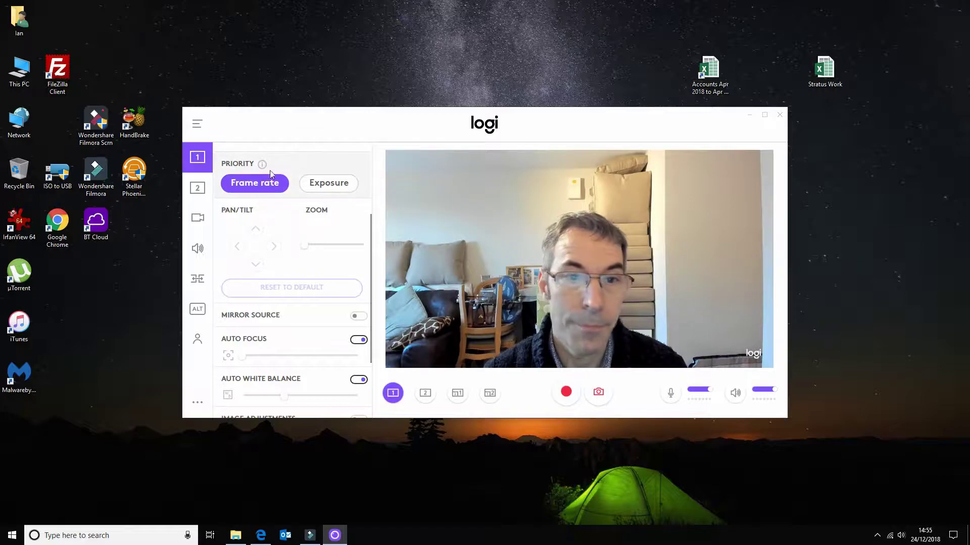
{"action": "left_click", "coordinate": [202, 189]}
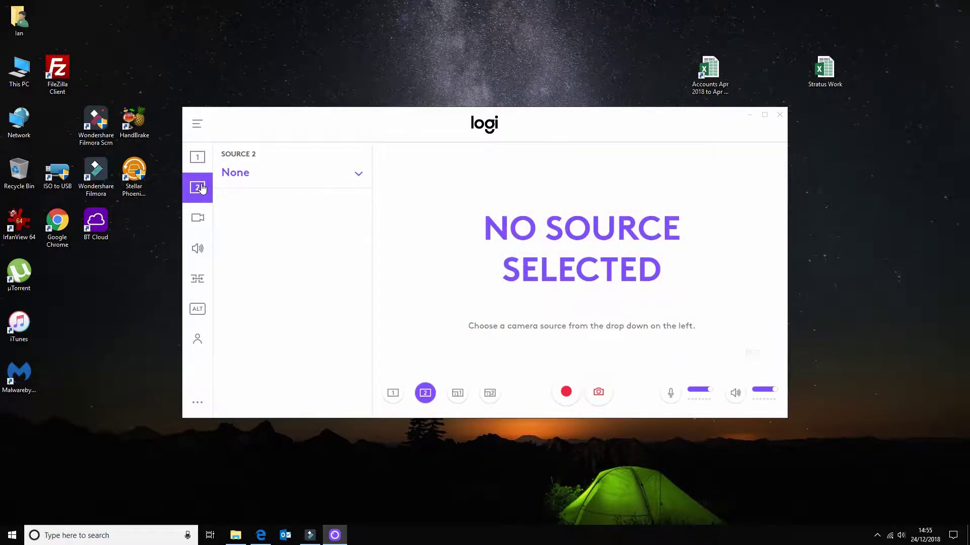
Set the video recording resolution to 4K - 3840 x 2160 (16:9).
{"action": "left_click", "coordinate": [198, 217]}
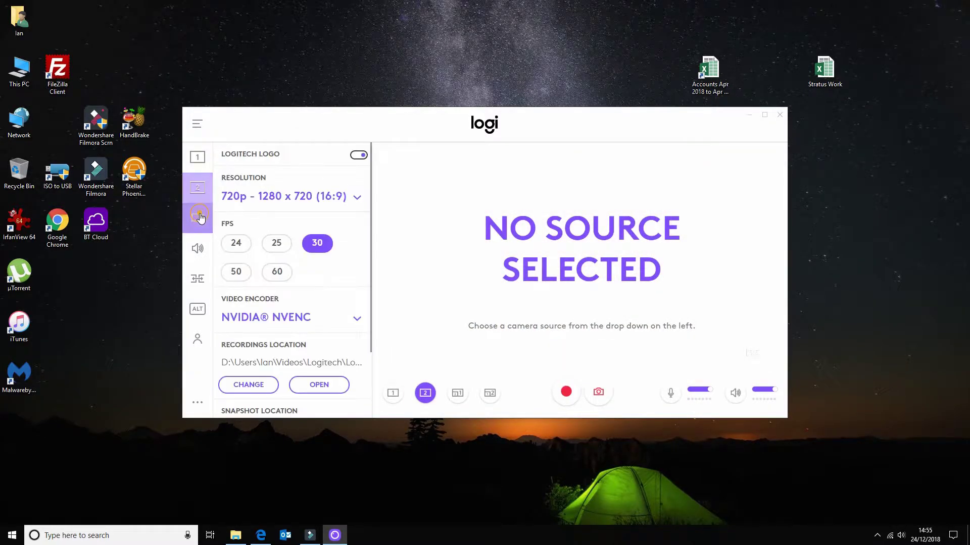
{"action": "left_click", "coordinate": [353, 200]}
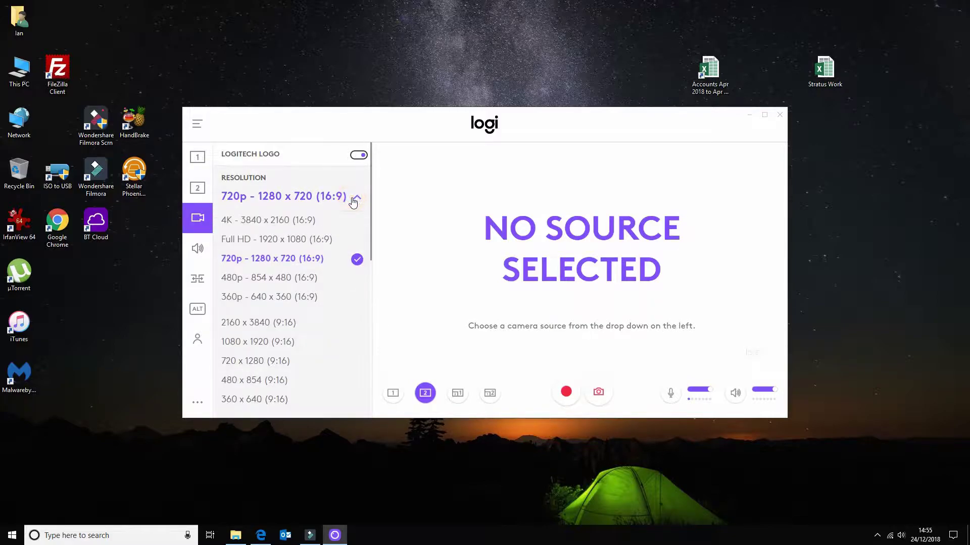
{"action": "left_click", "coordinate": [302, 227]}
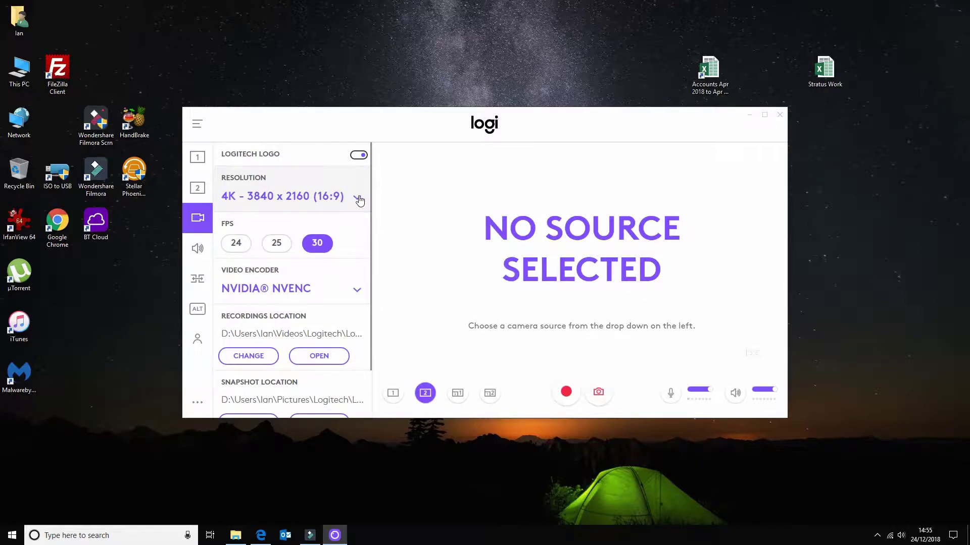
Check the Source 1 preview, and examine the recording settings for frame rate, video encoder, and recording and snapshot locations.
{"action": "left_click", "coordinate": [197, 157]}
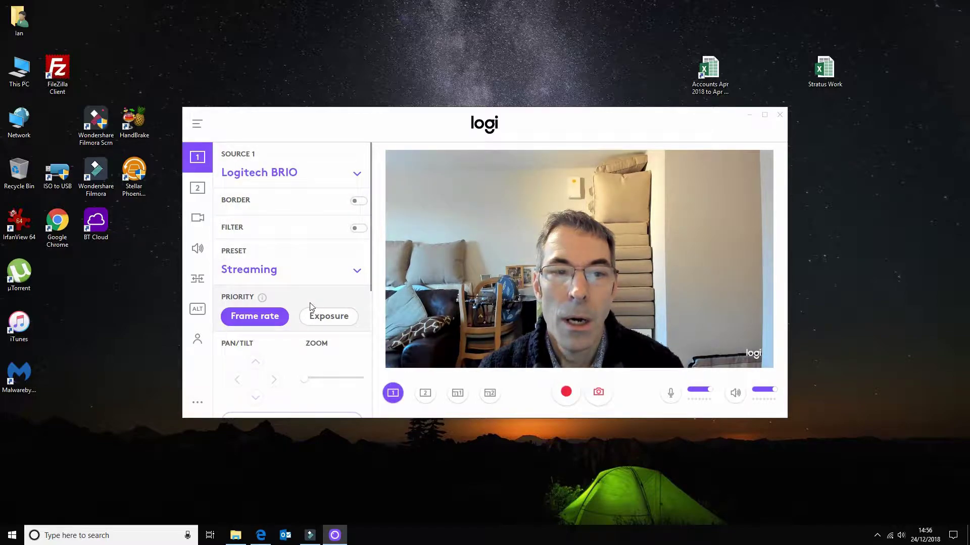
{"action": "left_click", "coordinate": [197, 218]}
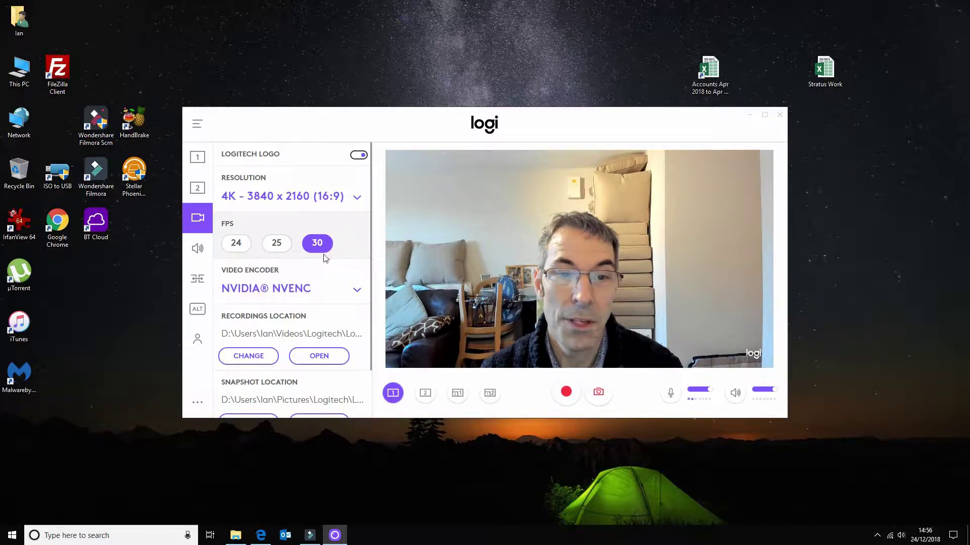
{"action": "left_click", "coordinate": [356, 290]}
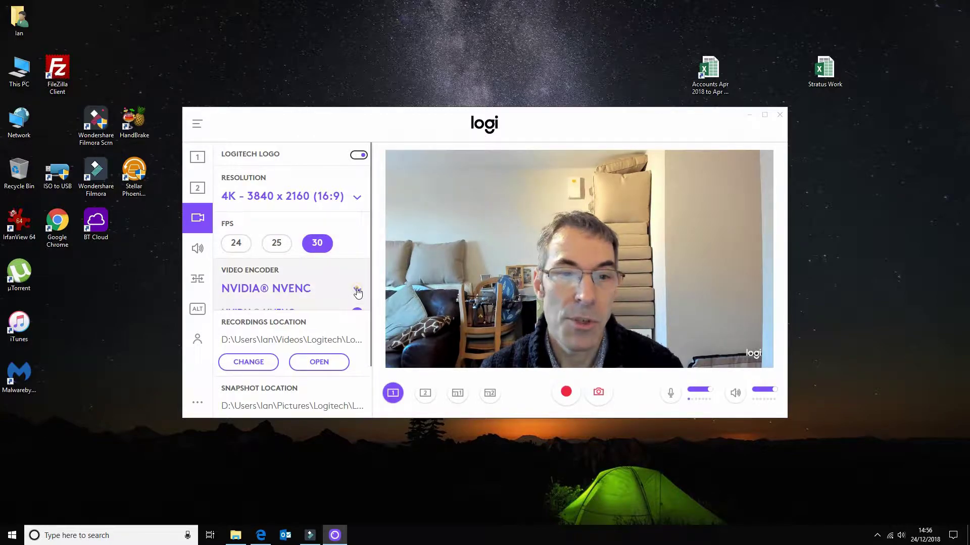
{"action": "left_click", "coordinate": [356, 306]}
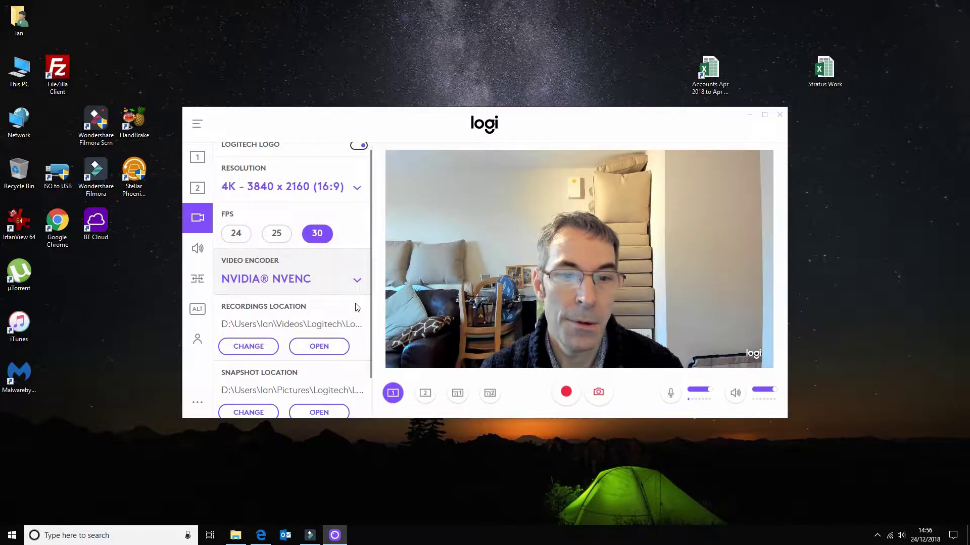
{"action": "scroll", "coordinate": [357, 307], "scroll_direction": "down", "scroll_amount": 1}
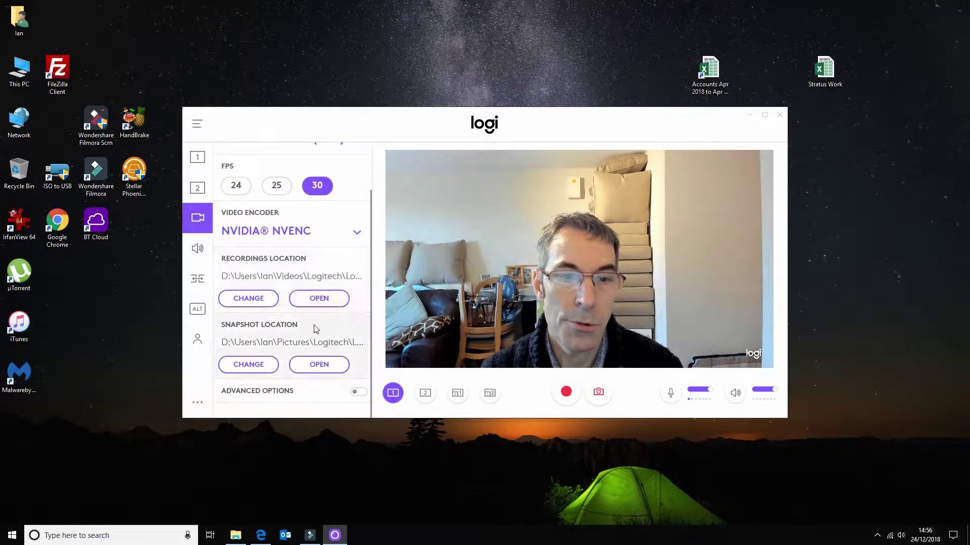
Set the audio input to Microphone (Blue Snowball) and view the audio output choices, keeping Default Speakers.
{"action": "left_click", "coordinate": [198, 249]}
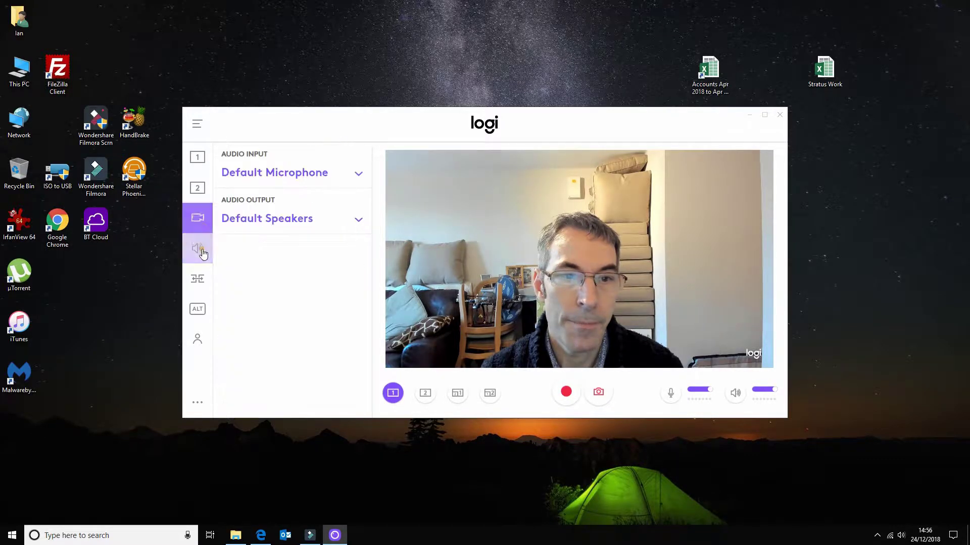
{"action": "left_click", "coordinate": [358, 179]}
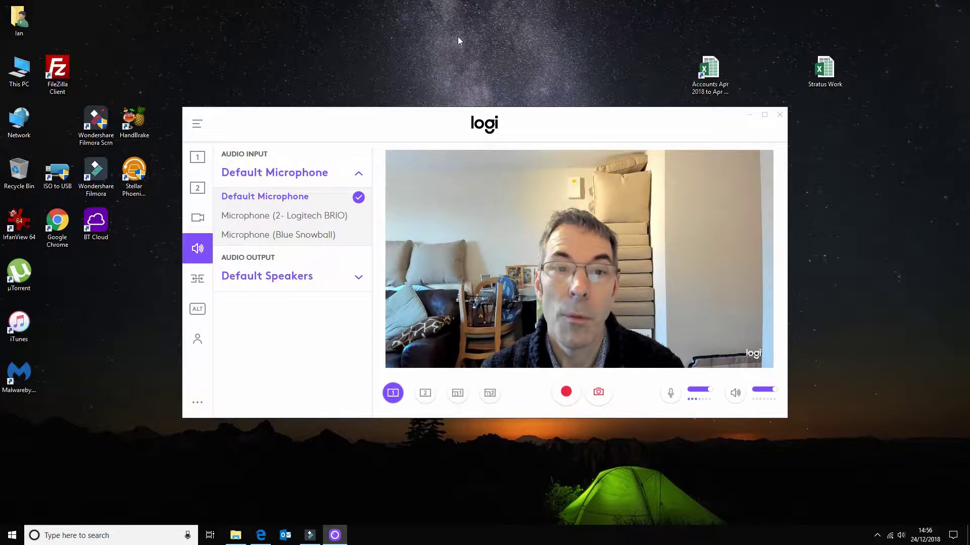
{"action": "left_click", "coordinate": [303, 235]}
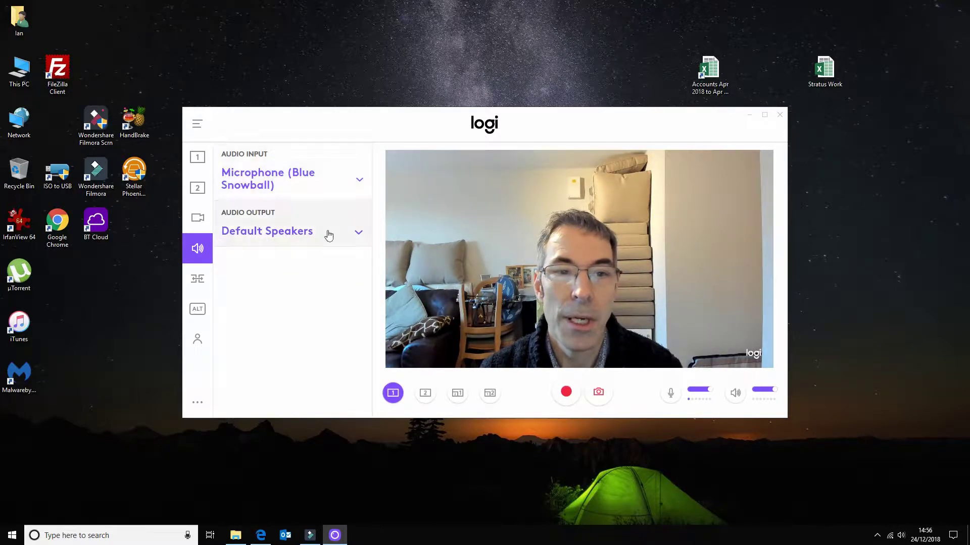
{"action": "left_click", "coordinate": [327, 233]}
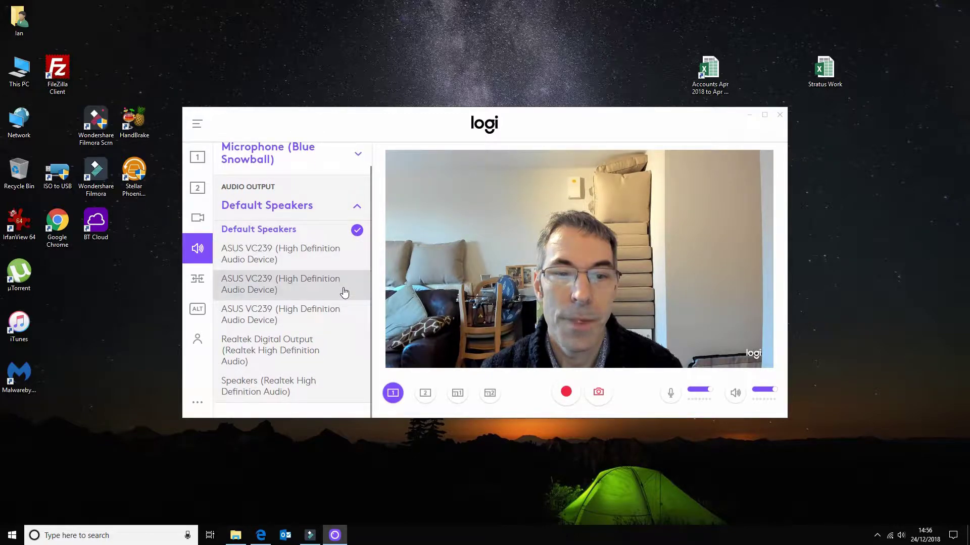
{"action": "left_click", "coordinate": [356, 232]}
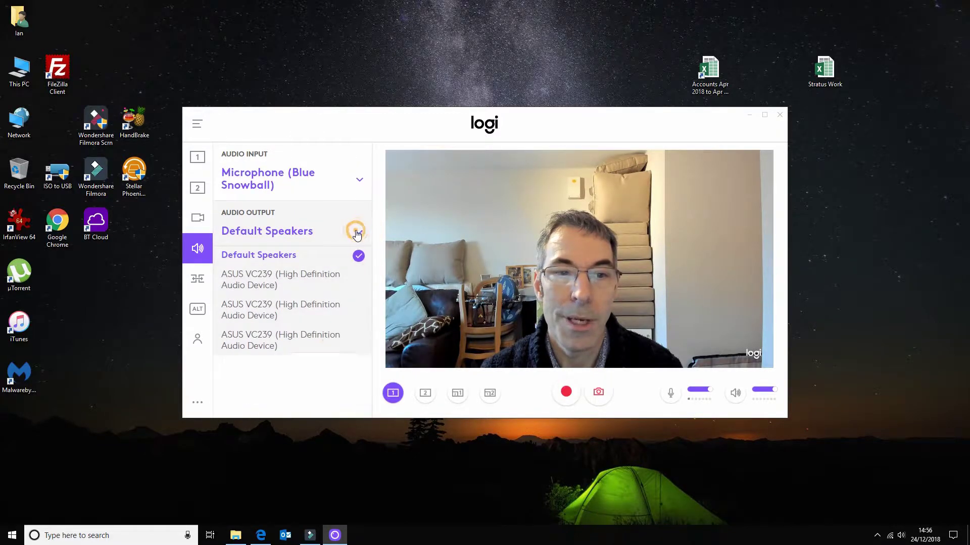
Review the transition effect, hotkey and settings profile options, and return to the Source 1 settings.
{"action": "left_click", "coordinate": [198, 283]}
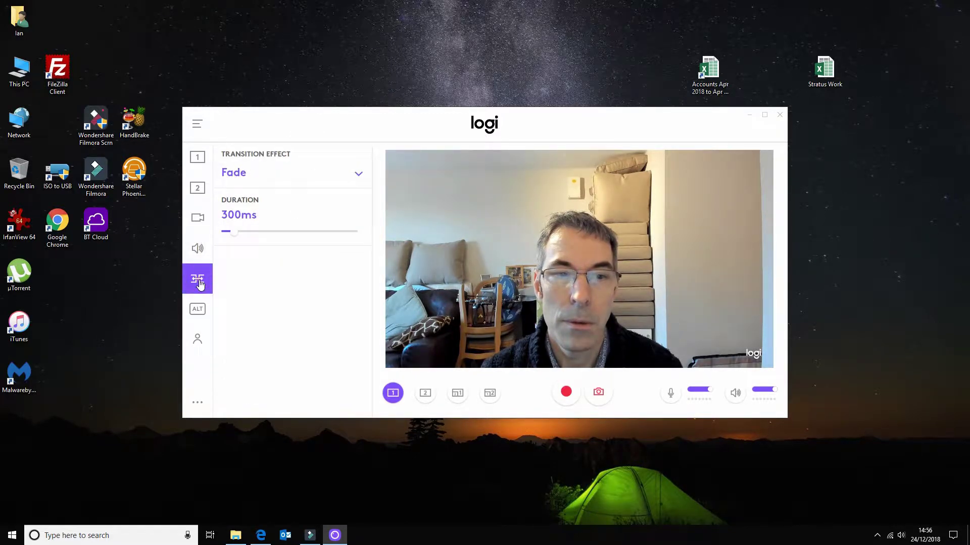
{"action": "left_click", "coordinate": [197, 308]}
{"action": "scroll", "coordinate": [324, 301], "scroll_direction": "down", "scroll_amount": 5}
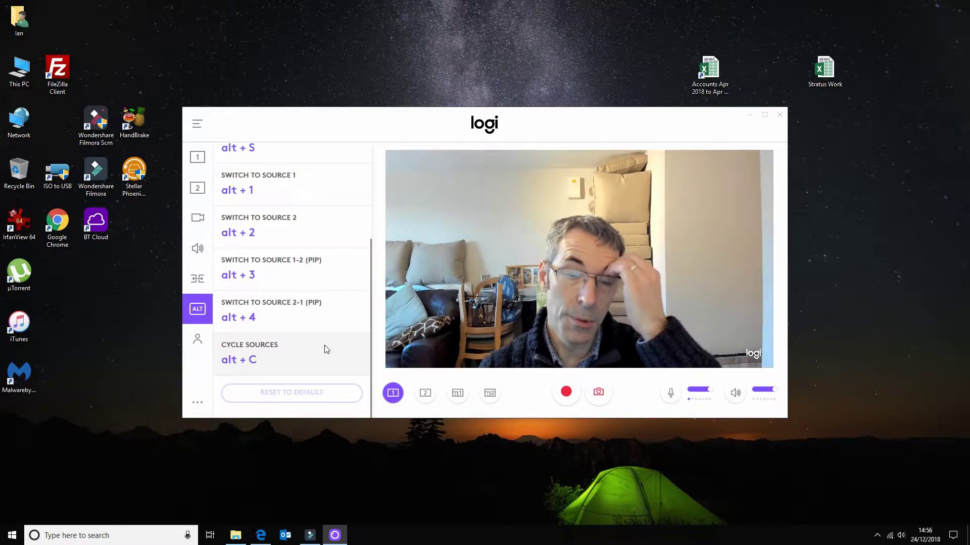
{"action": "left_click", "coordinate": [201, 344]}
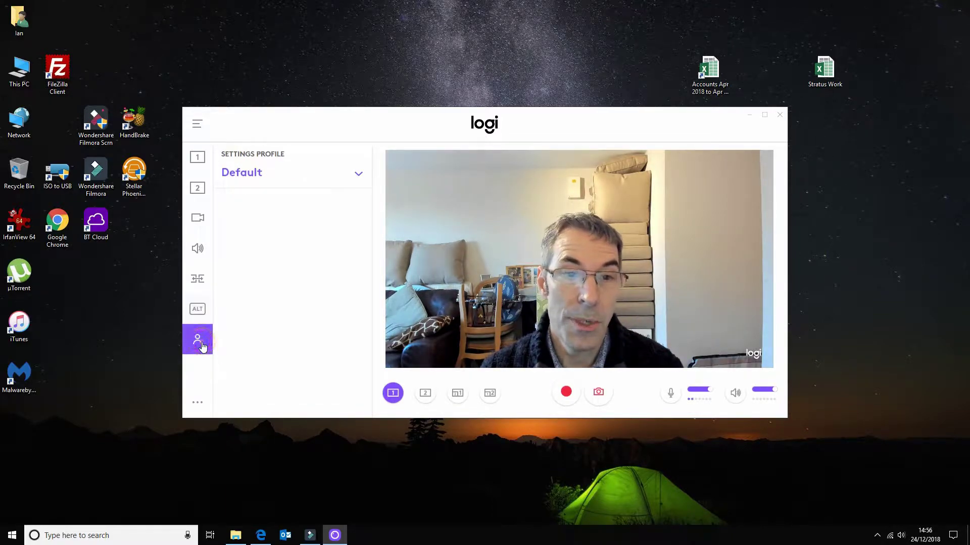
{"action": "left_click", "coordinate": [205, 158]}
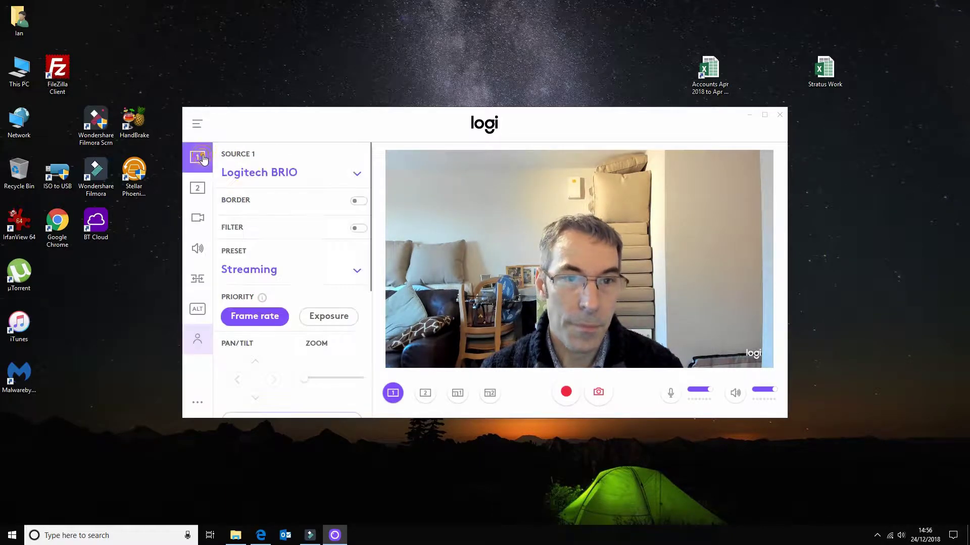
Preview the Source 2 view and both picture-in-picture layouts, and switch back to the Source 1 view.
{"action": "left_click", "coordinate": [425, 394]}
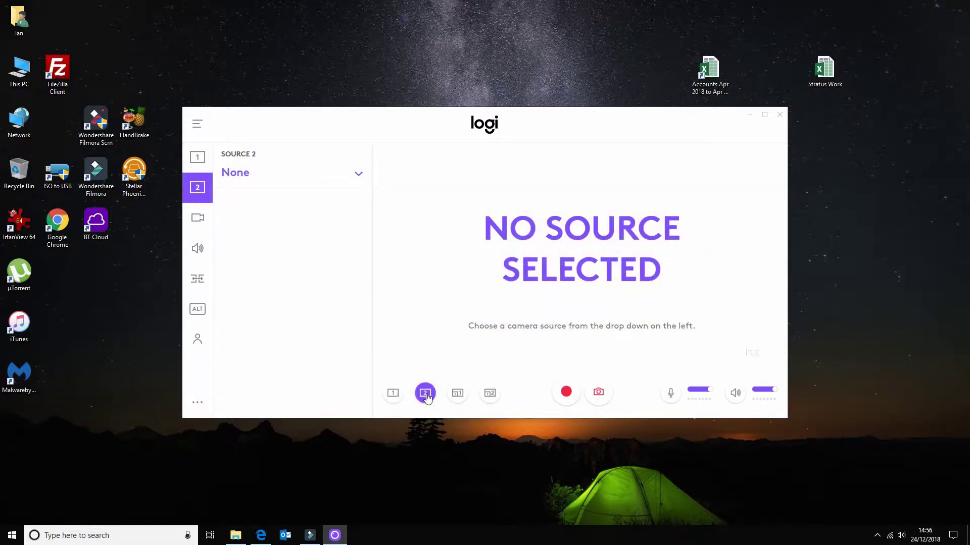
{"action": "left_click", "coordinate": [458, 393]}
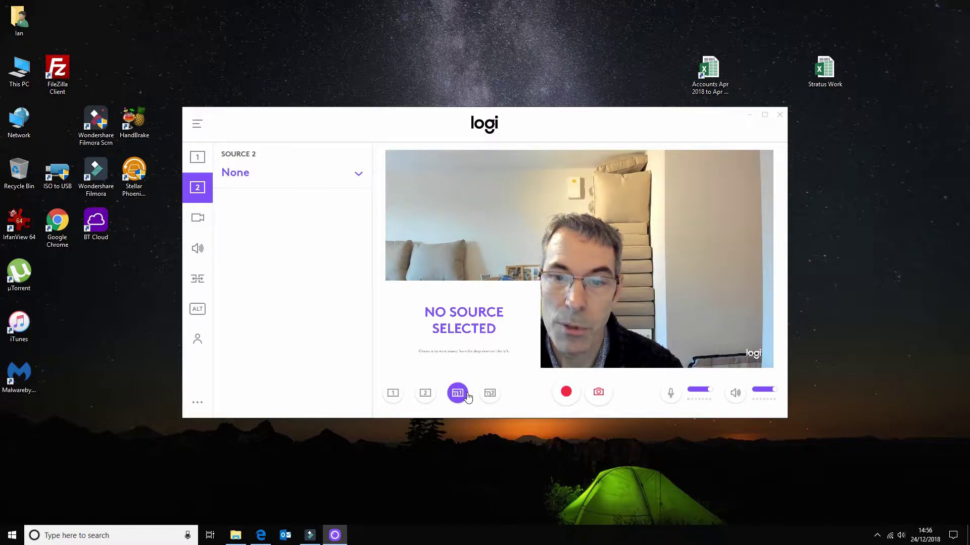
{"action": "left_click", "coordinate": [489, 399]}
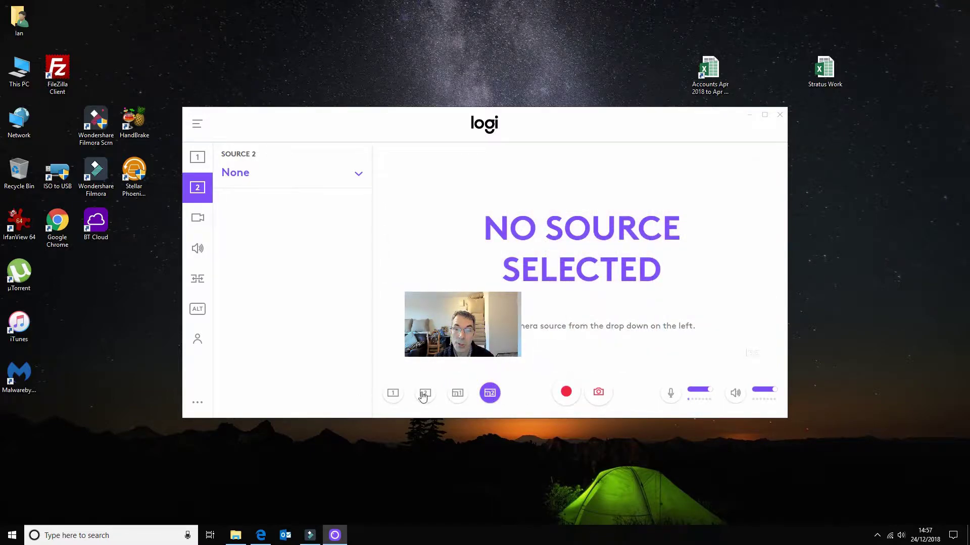
{"action": "left_click", "coordinate": [393, 394]}
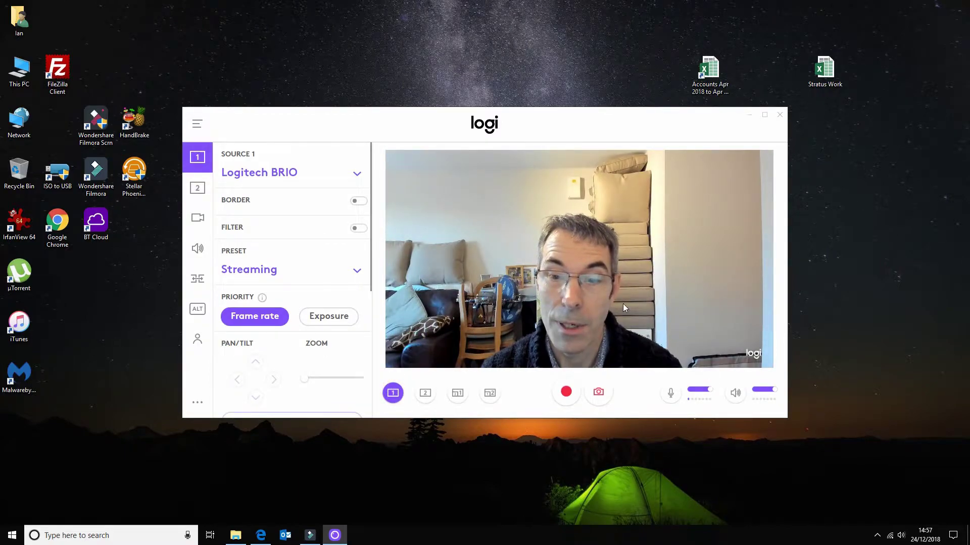